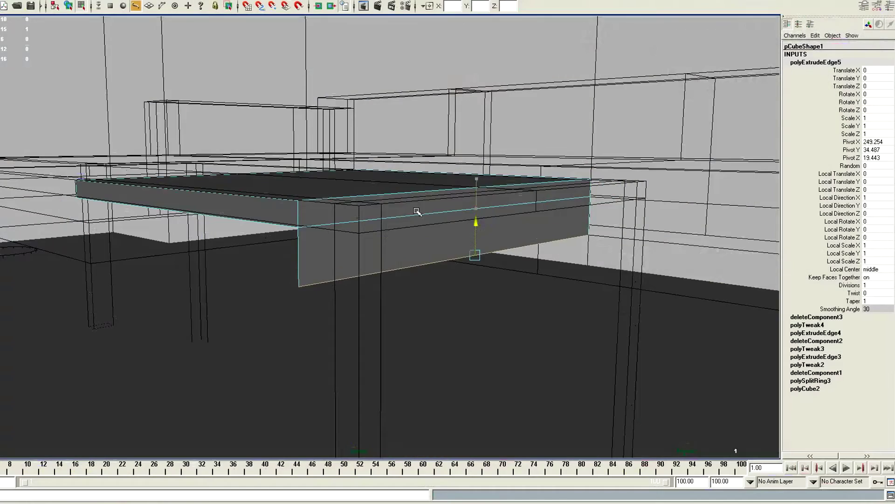
Delete the apron faces and bend the table end into a 12-division wedge.
right_click_drag(372, 214, 336, 225, "alt")
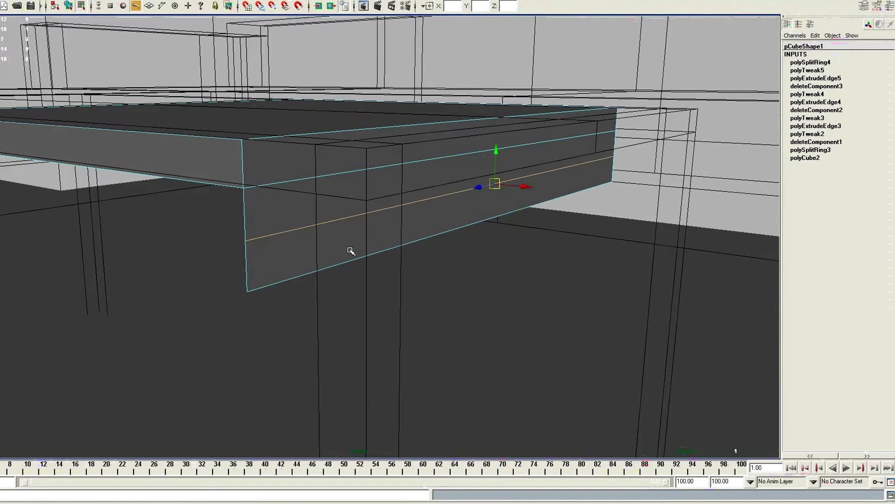
key("Delete")
key("F11")
left_click_drag(449, 224, 461, 174, "alt")
right_click(462, 175, "shift")
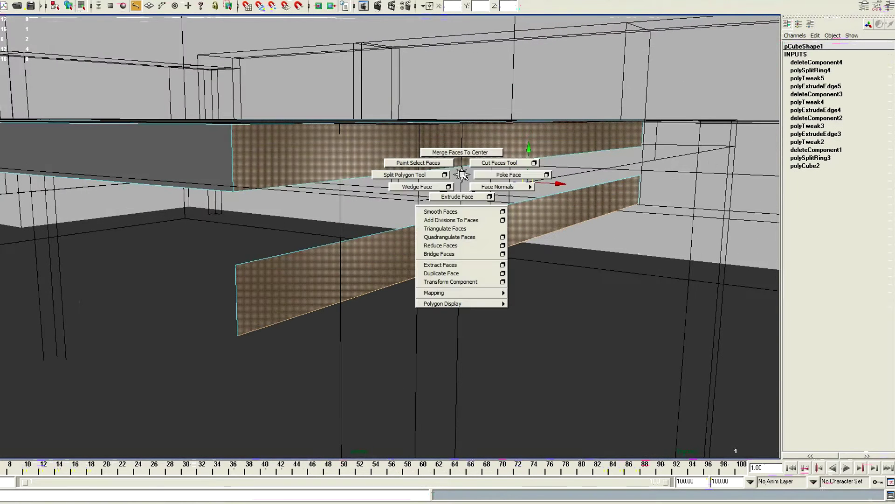
left_click(438, 187)
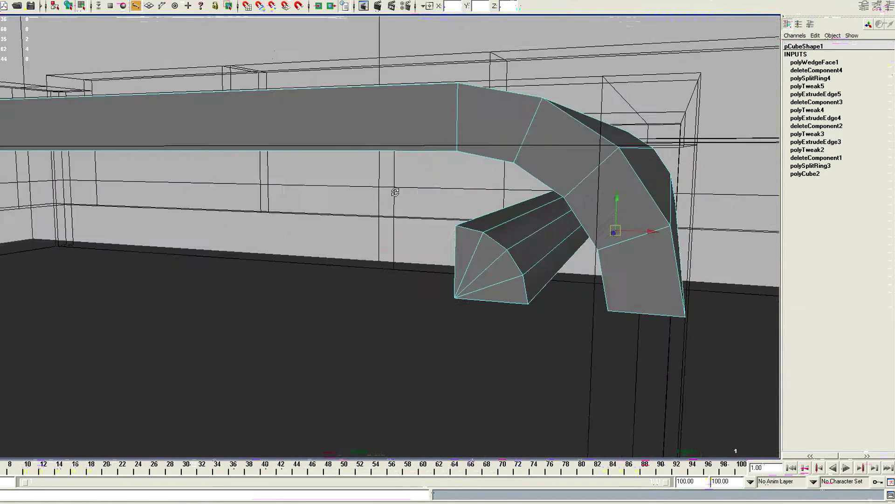
left_click_drag(438, 186, 540, 195, "alt")
right_click_drag(539, 196, 535, 114, "alt")
right_click(535, 114, "shift")
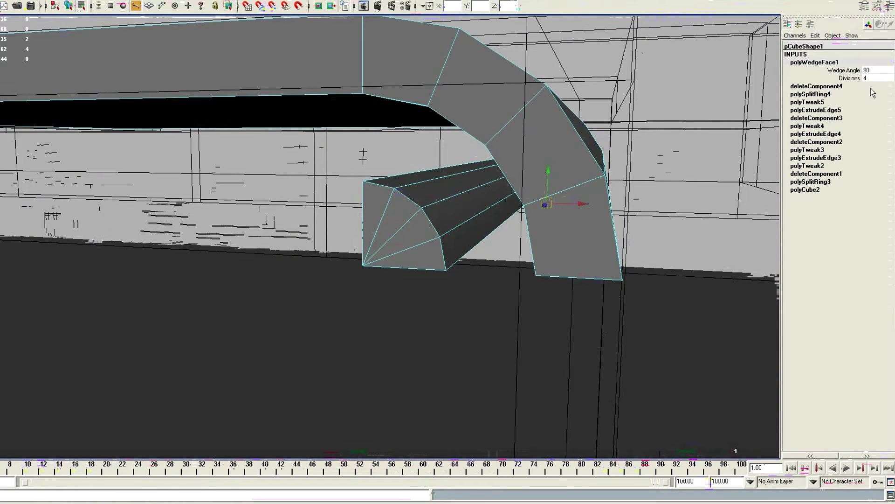
type("12")
key("Return")
left_click_drag(653, 139, 478, 186, "alt")
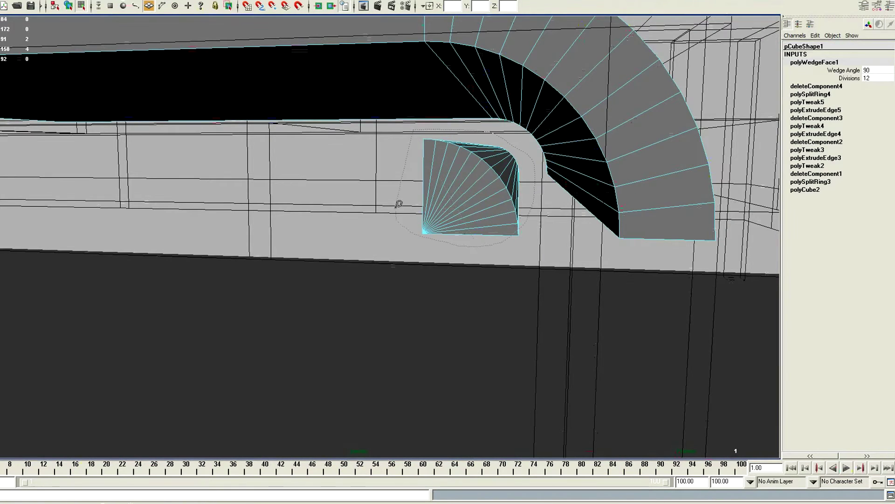
Extrude the curved beam's end face about 29.96 units down into a slab leg.
key("F8")
left_click_drag(400, 156, 470, 272, "alt")
left_click(498, 134)
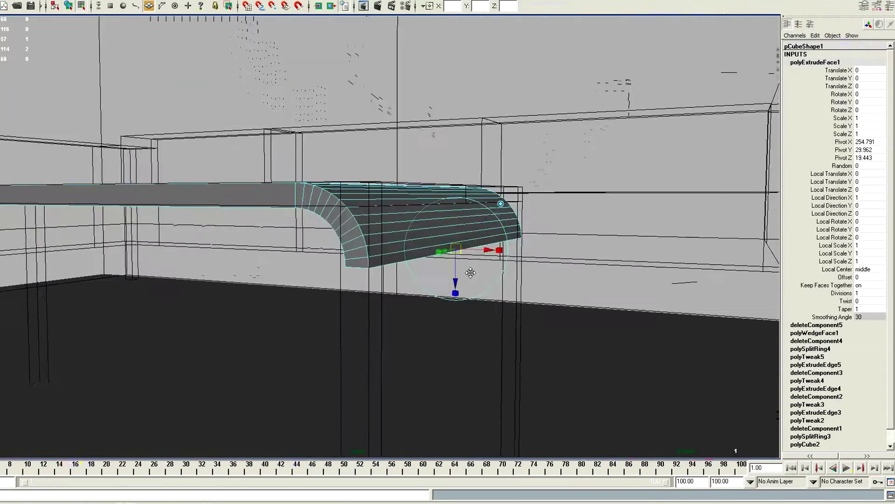
middle_click_drag(470, 272, 539, 265)
left_click_drag(539, 266, 404, 234, "alt")
middle_click_drag(404, 234, 591, 255)
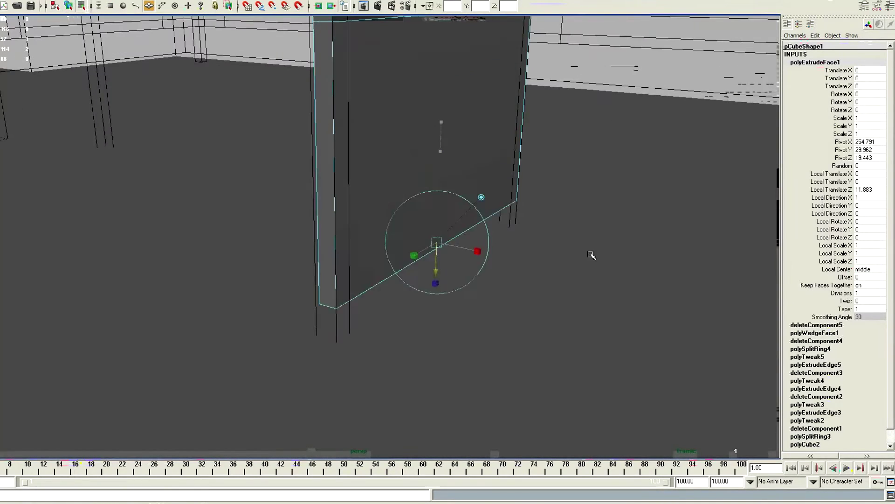
left_click_drag(516, 161, 460, 245, "alt")
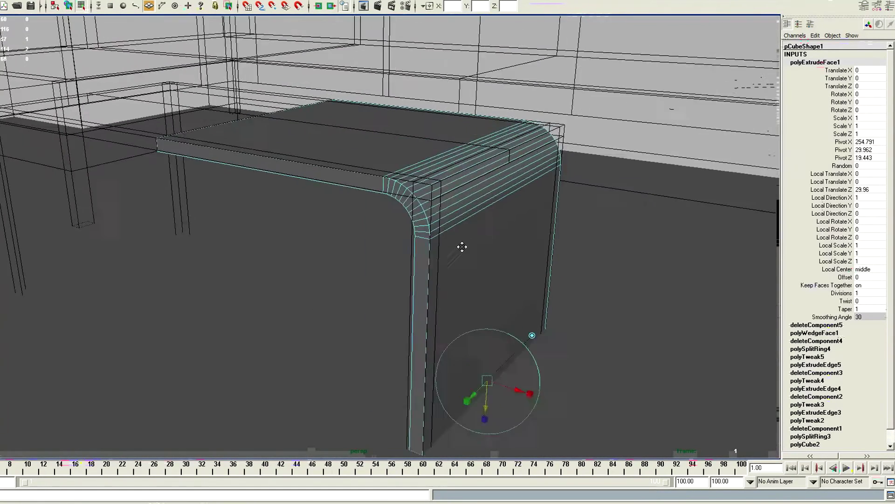
key("F8")
left_click_drag(455, 155, 426, 219, "alt")
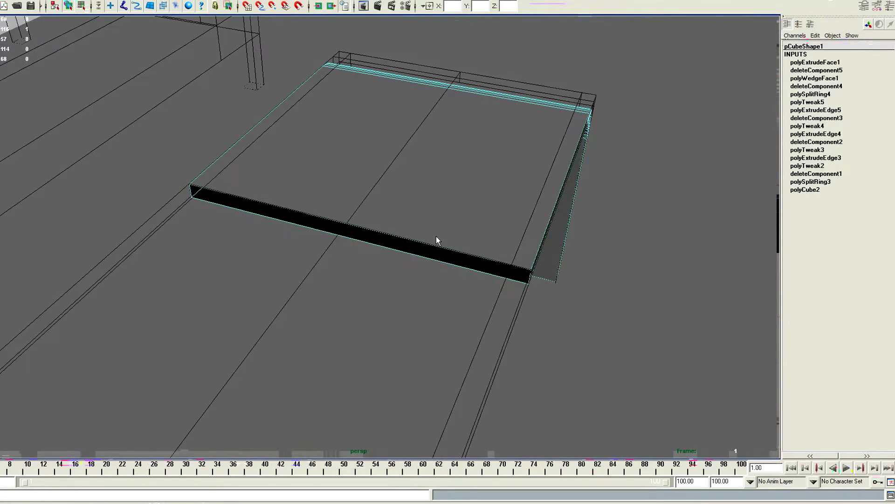
Freeze the half table's transformations and duplicate it mirrored with a negative Scale X.
left_click_drag(452, 174, 466, 230, "alt")
left_click(445, 224)
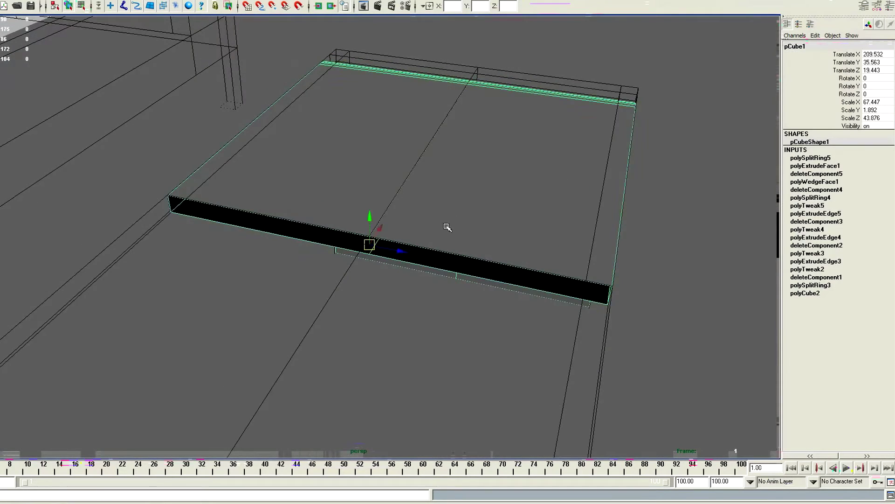
right_click_drag(445, 224, 428, 226, "alt")
right_click_drag(523, 158, 427, 168, "alt")
left_click_drag(428, 167, 340, 220, "alt")
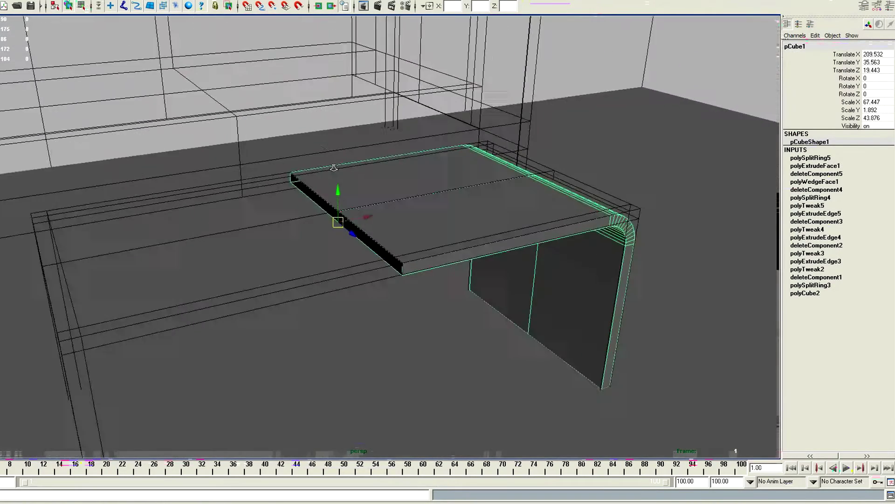
key("space")
left_click_drag(363, 77, 382, 101)
left_click_drag(419, 186, 432, 206, "alt")
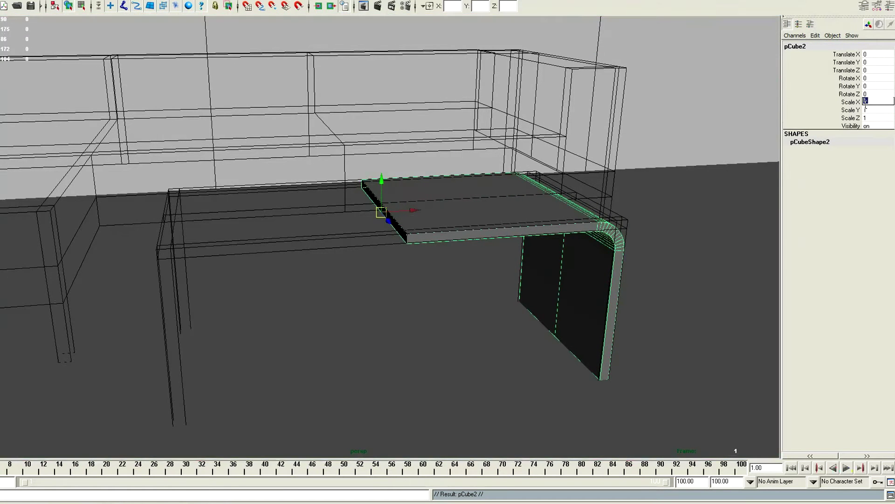
key("Return")
Combine both table halves into one mesh and merge the seam vertices.
left_click(481, 203, "shift")
key("f")
right_click_drag(478, 168, 481, 179, "shift")
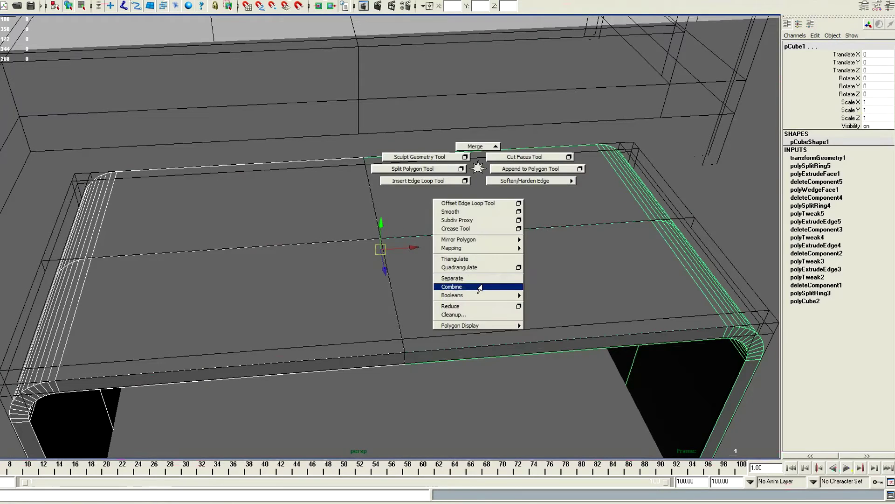
right_click_drag(479, 286, 480, 286, "shift")
right_click_drag(457, 191, 456, 165, "shift")
right_click_drag(479, 194, 470, 194, "shift")
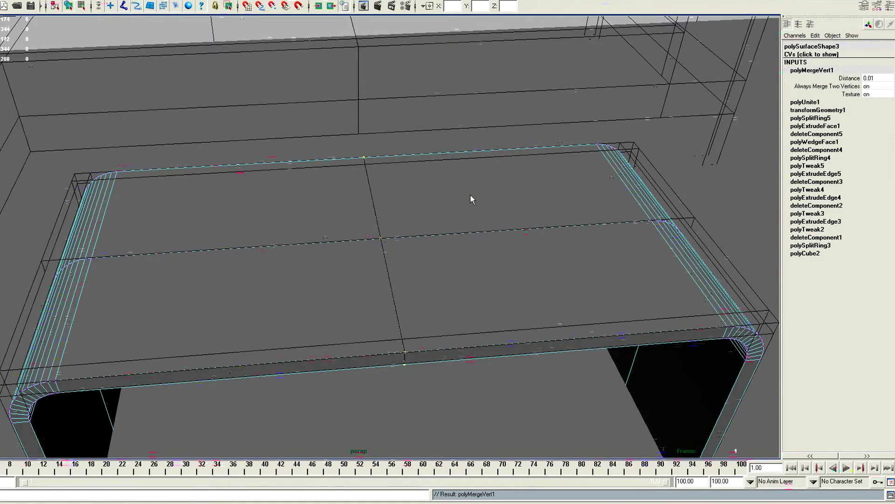
mouse_move(470, 194)
left_mouse_down("alt")
mouse_move(310, 182)
mouse_move(346, 220)
mouse_move(370, 120)
mouse_move(444, 75)
left_mouse_up("alt")
right_click_drag(444, 75, 443, 346, "shift")
Select the face loop along the bevel strip for moving.
double_click(294, 247)
left_click_drag(396, 176, 360, 316, "alt")
key("w")
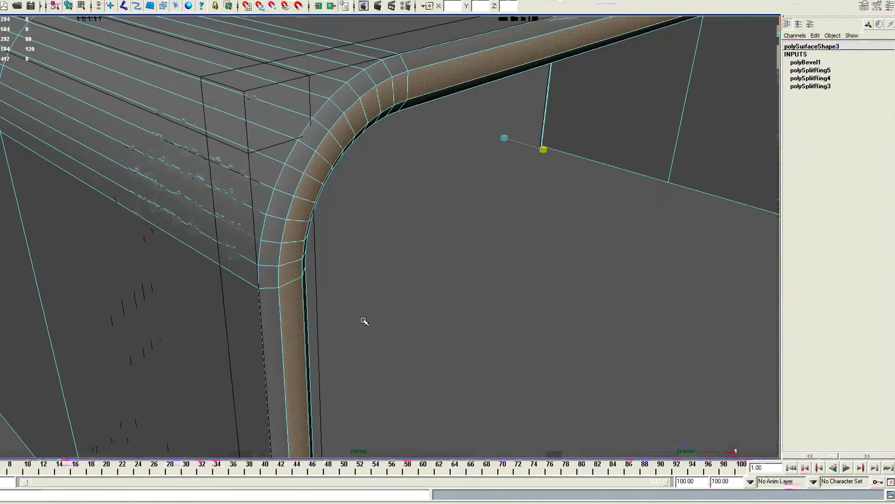
key("F8")
left_click_drag(303, 228, 257, 283, "alt")
Insert support edge loops near one leg's bottom corner.
right_click_drag(257, 282, 338, 235, "alt")
right_click(338, 235, "shift")
left_click(320, 247)
left_click_drag(319, 248, 327, 298, "alt")
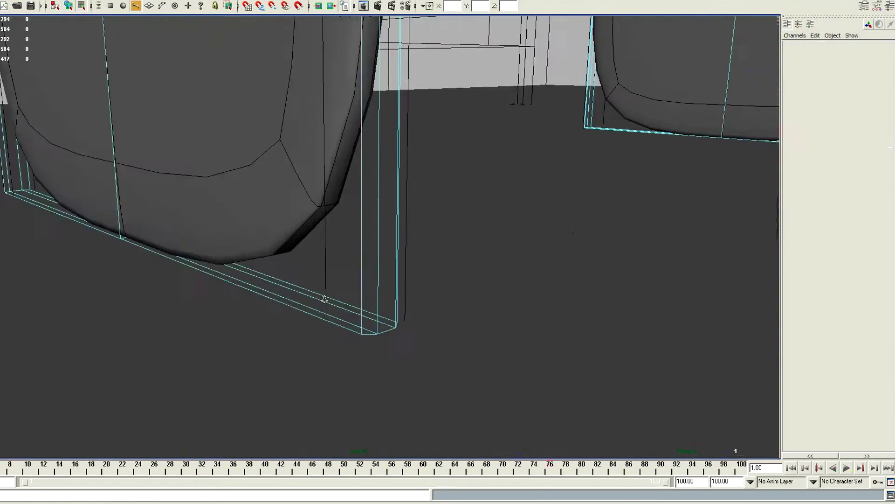
right_click_drag(326, 299, 347, 333, "alt")
left_click(349, 339)
left_click(355, 341)
left_click_drag(355, 340, 373, 326, "alt")
Add further support edge loops on the remaining leg corners.
left_click(150, 325)
key("F8")
left_click(374, 323)
key("F8")
left_click(266, 340)
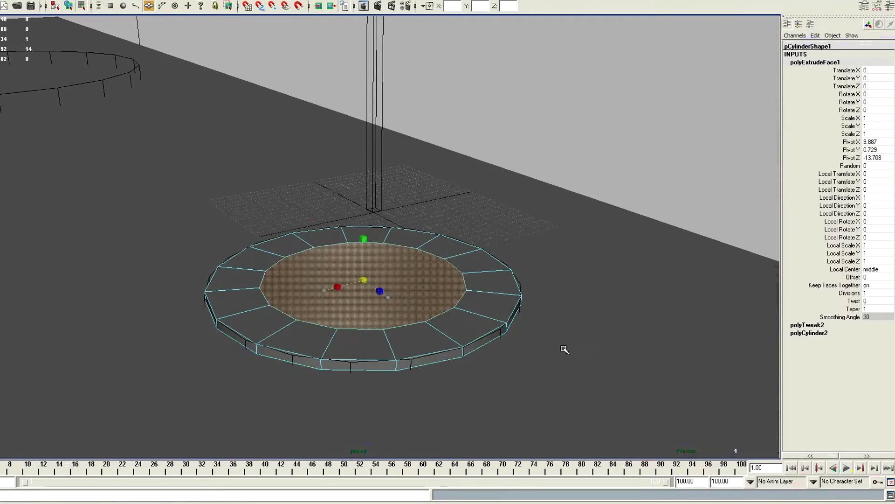
Raise the cylinder's extruded top face and shrink it into a cone.
middle_click_drag(535, 356, 492, 332)
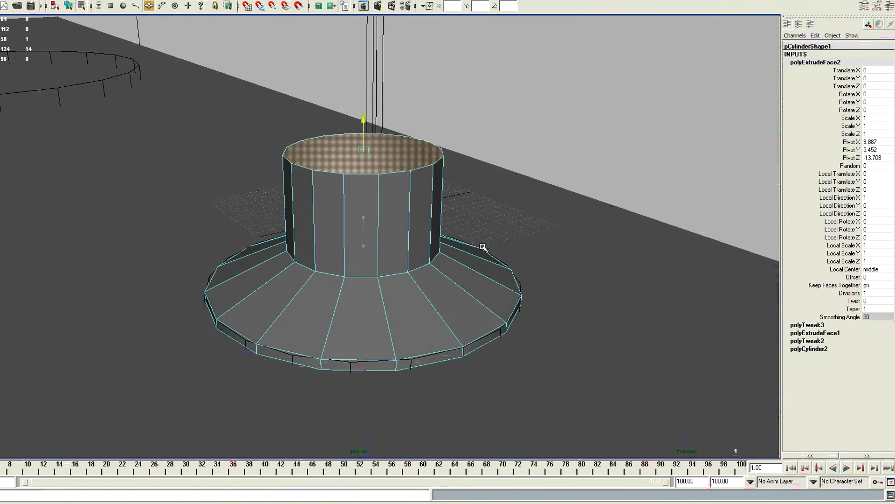
middle_click_drag(483, 239, 489, 162)
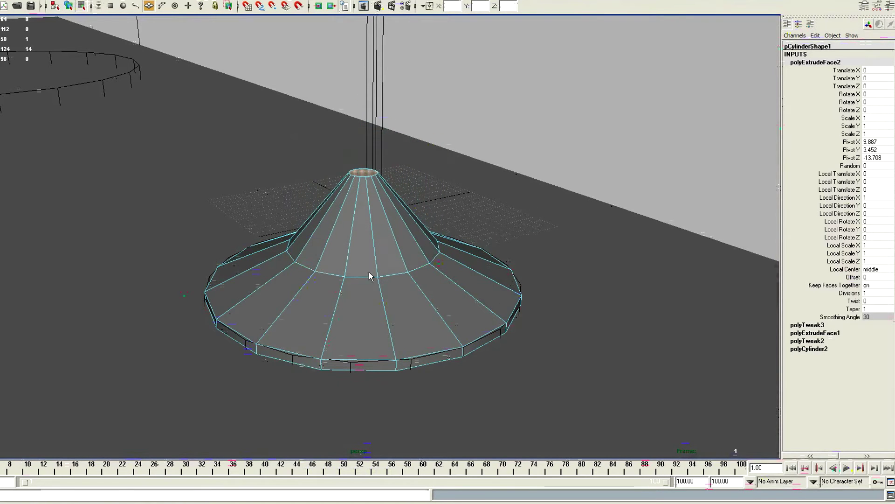
key("F8")
right_click_drag(390, 276, 445, 153, "alt")
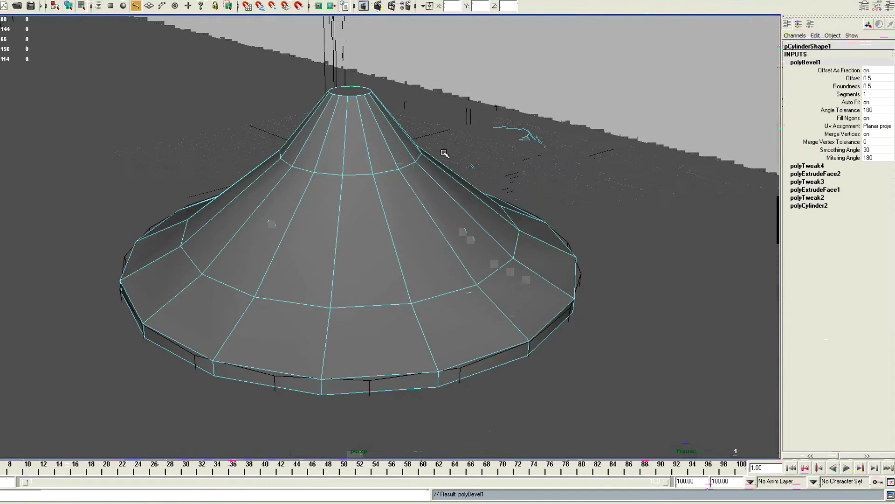
Bevel the cone with offset 0.85 and 6 segments.
key("Return")
left_click(876, 94)
type("8")
key("Return")
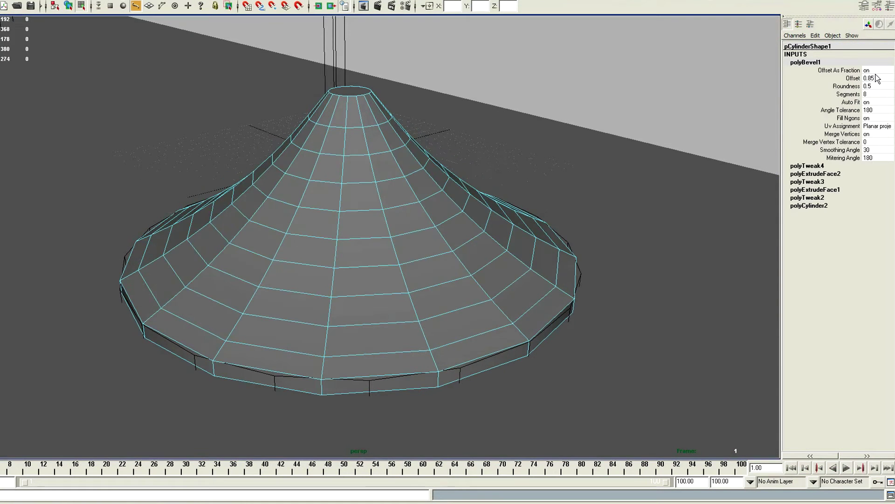
type("6")
key("Return")
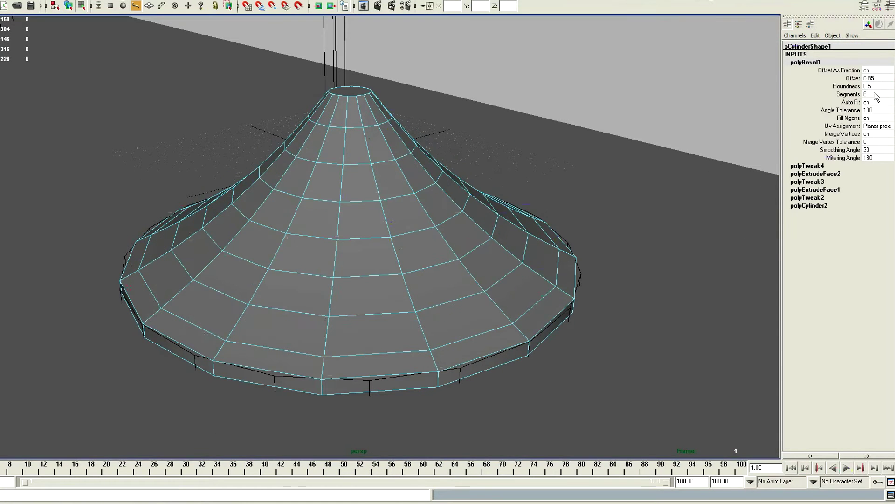
Extrude the cone's top face upward into a thin stem.
right_click_drag(507, 202, 466, 219, "alt")
left_click(372, 226)
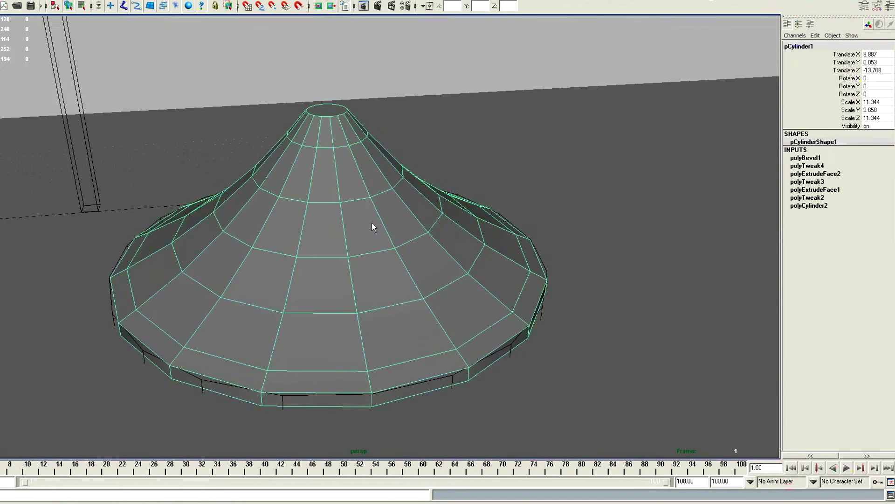
left_click_drag(372, 226, 340, 210, "alt")
right_click_drag(340, 210, 365, 202, "alt")
right_click_drag(365, 202, 368, 207)
key("ctrl+e")
right_click_drag(477, 229, 369, 219, "alt")
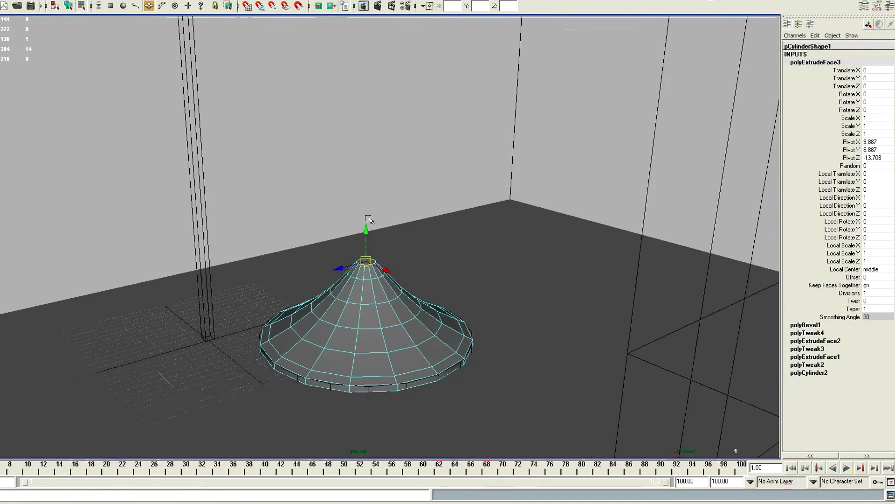
right_click_drag(347, 165, 371, 192, "alt")
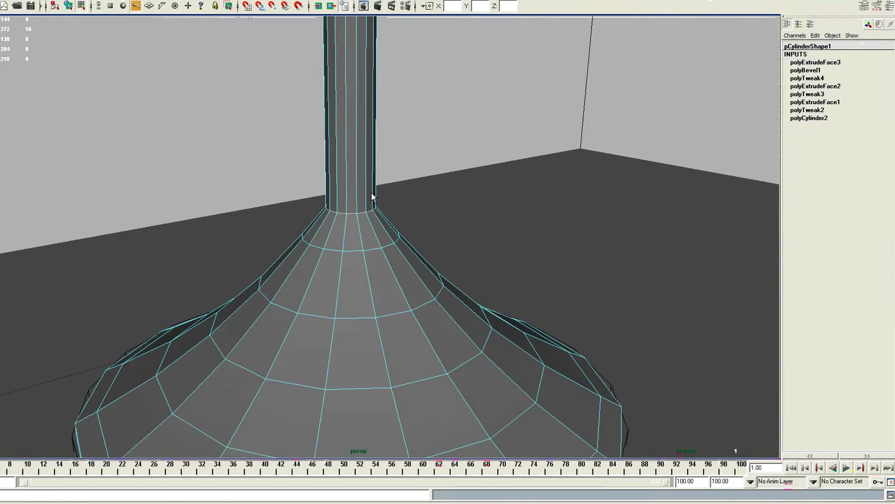
Bevel the edges where the stem meets the cone and select the stem's edge loop for scaling.
right_click_drag(376, 254, 342, 264, "shift")
right_click_drag(664, 90, 409, 323, "alt")
double_click(364, 271)
key("r")
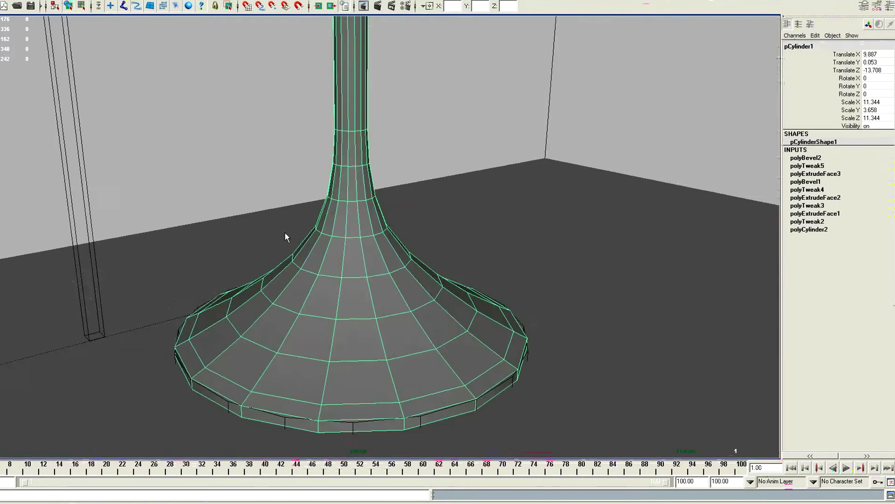
left_click_drag(284, 233, 385, 259, "alt")
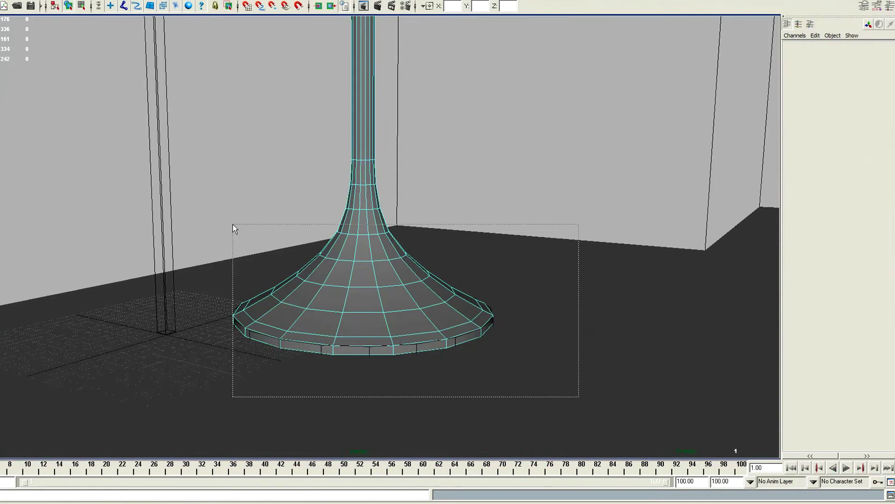
Duplicate the cone base's faces as a shade and flatten and lower it.
left_click_drag(166, 176, 166, 176)
right_click_drag(440, 159, 295, 220, "shift")
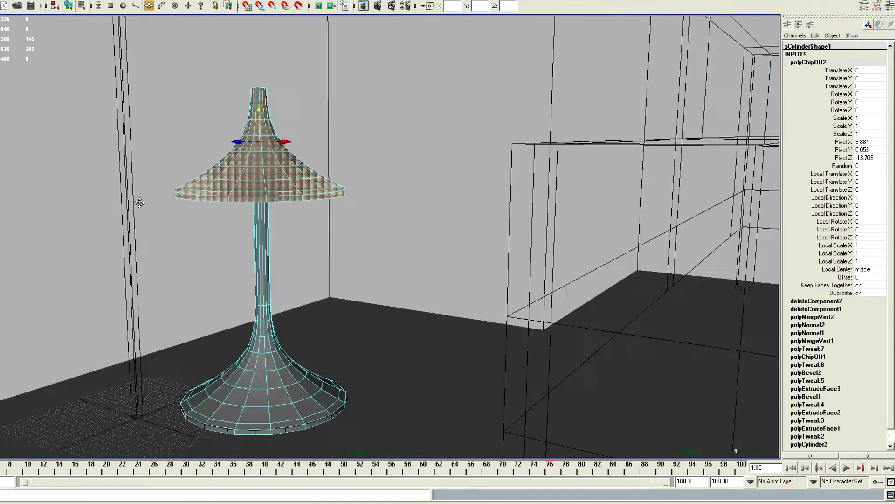
right_click_drag(140, 202, 468, 268, "alt")
middle_click_drag(467, 269, 475, 242)
right_click_drag(475, 246, 362, 152, "alt")
right_click_drag(362, 152, 392, 155, "shift")
Merge vertices on the shade and plate.
key("ctrl+F9")
right_click_drag(458, 216, 473, 182, "shift")
right_click_drag(387, 249, 242, 177, "alt")
key("F8")
right_click_drag(293, 152, 308, 155, "alt")
left_click_drag(309, 155, 366, 172, "alt")
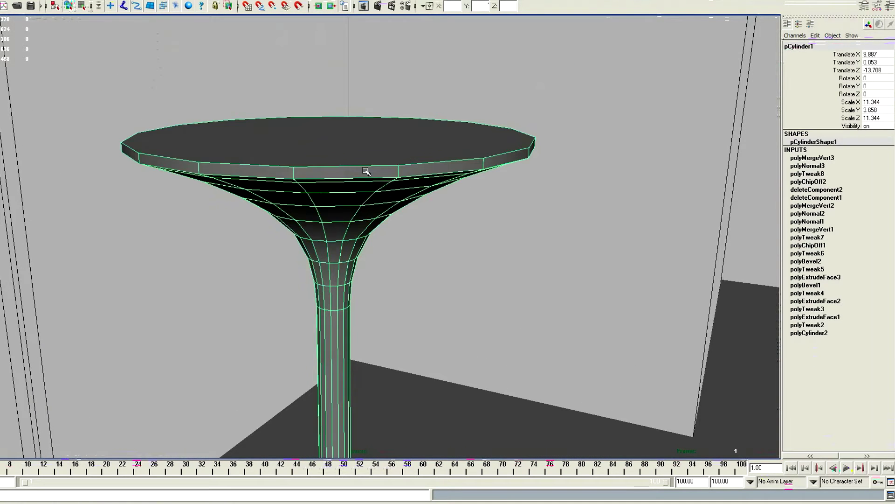
Extrude the tabletop rim faces and push them outward.
mouse_move(423, 170)
left_mouse_down("alt")
mouse_move(426, 208)
mouse_move(416, 160)
left_mouse_up("alt")
key("ctrl+e")
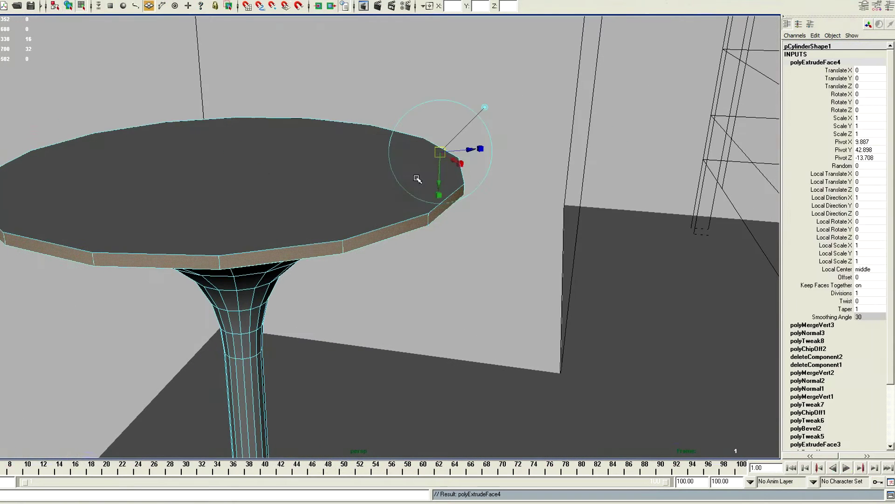
right_click_drag(438, 184, 294, 264, "alt")
middle_click_drag(293, 264, 377, 270)
left_click_drag(380, 270, 290, 233, "alt")
Insert an edge loop under the tabletop near its rim and preview the smoothed mesh.
key("F8")
middle_click_drag(407, 90, 311, 182, "alt")
left_click_drag(311, 182, 410, 103, "alt")
right_click(420, 95, "shift")
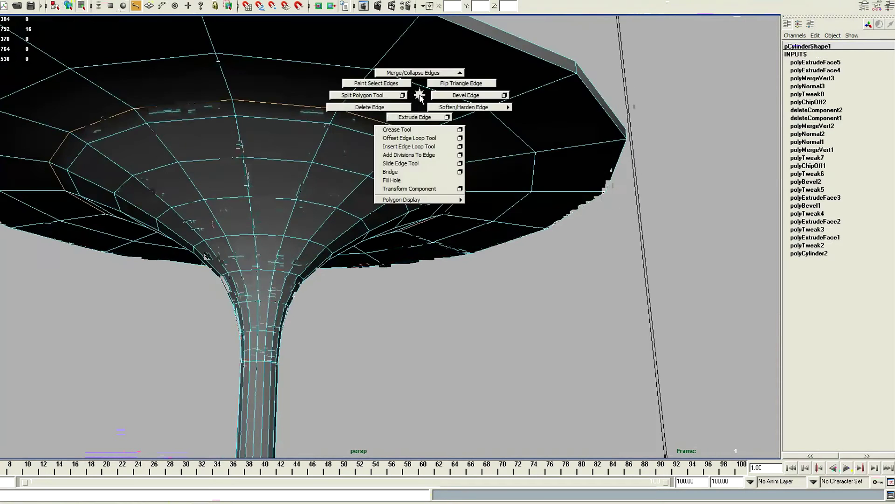
left_click(428, 148)
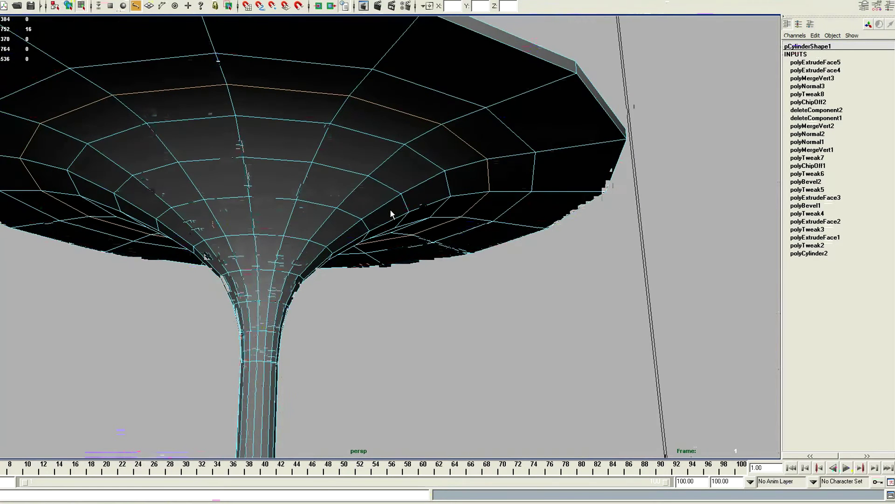
left_click_drag(396, 208, 404, 207)
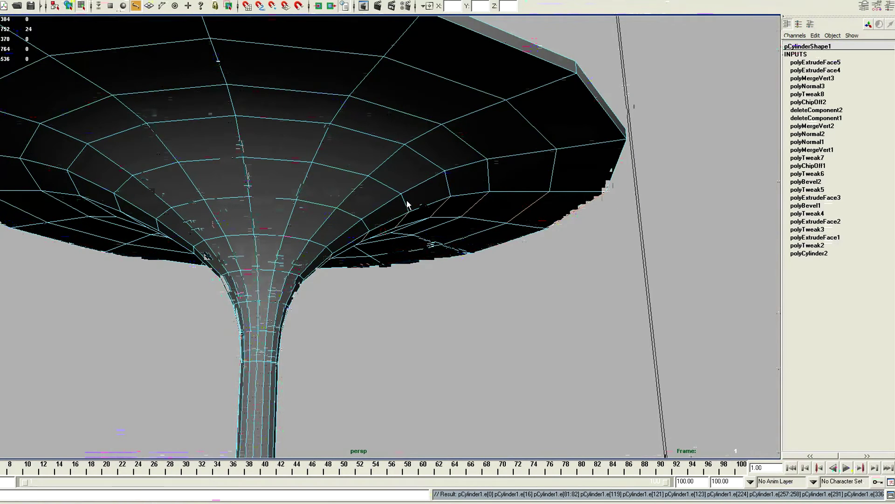
key("F8")
key("3")
left_click_drag(444, 184, 388, 208, "alt")
Bevel the tabletop's rim edge at offset 0.5.
key("F8")
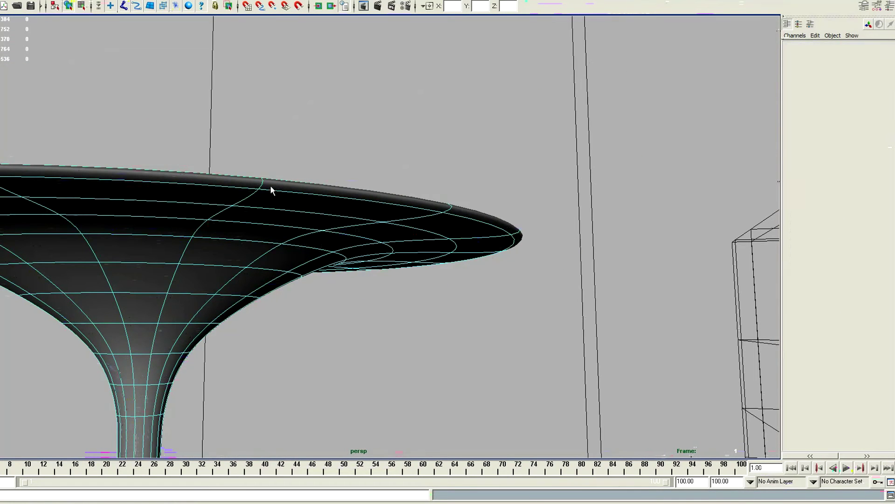
right_click_drag(378, 130, 435, 144, "ctrl")
left_click_drag(436, 144, 372, 156, "alt")
Bevel the rim of the table's flared base.
scroll(372, 156, "up", 5)
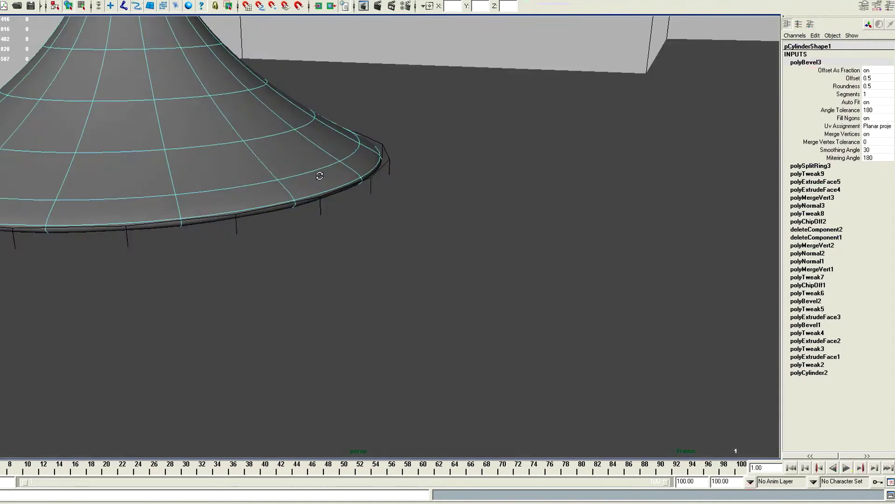
right_click_drag(372, 156, 450, 140, "shift")
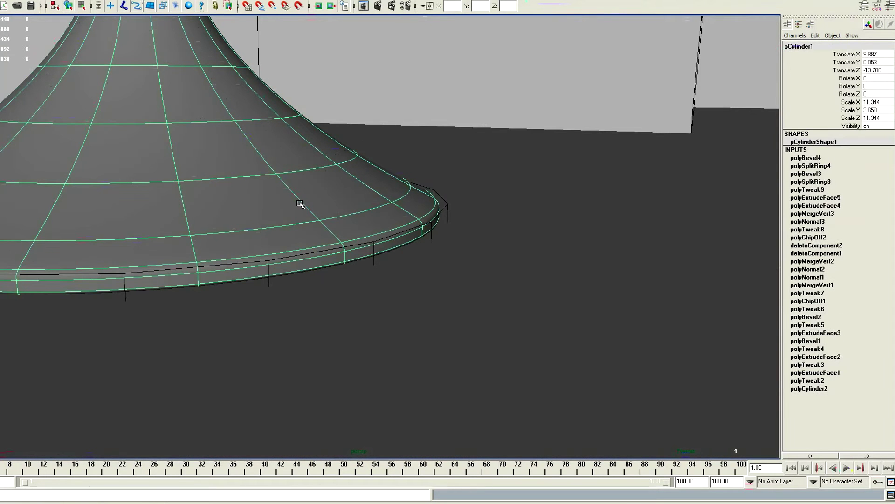
scroll(414, 153, "down", 3)
left_click_drag(414, 154, 338, 278, "alt")
Grow the tabletop face selection and reshape it with Transform Component.
left_click(376, 151)
scroll(288, 251, "down", 4)
left_click(310, 265)
scroll(409, 254, "up", 3)
left_click(429, 254)
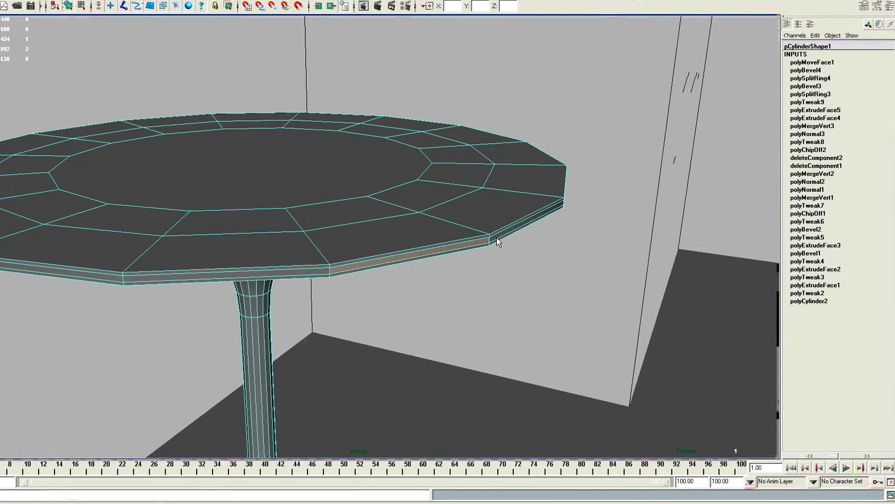
key("shift+period")
right_click_drag(477, 165, 499, 280, "shift")
left_click_drag(509, 270, 414, 254, "alt")
mouse_move(413, 254)
right_mouse_down("alt")
mouse_move(424, 284)
mouse_move(469, 280)
right_mouse_up("alt")
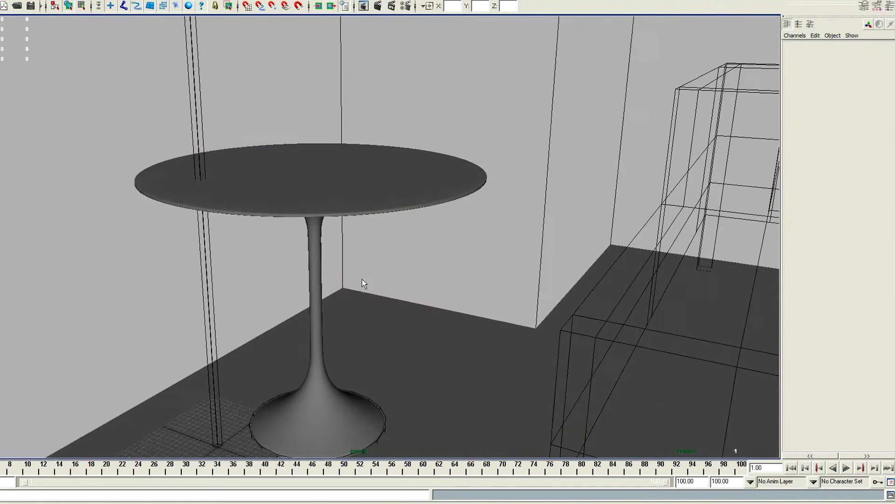
left_click_drag(364, 280, 325, 287, "alt")
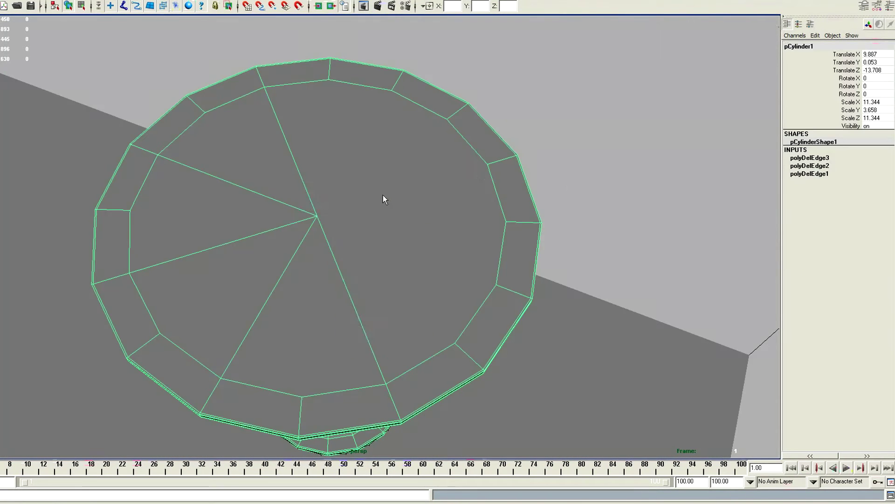
Finish the radial split lines across the tabletop through its centre.
right_click_drag(382, 195, 317, 212, "shift")
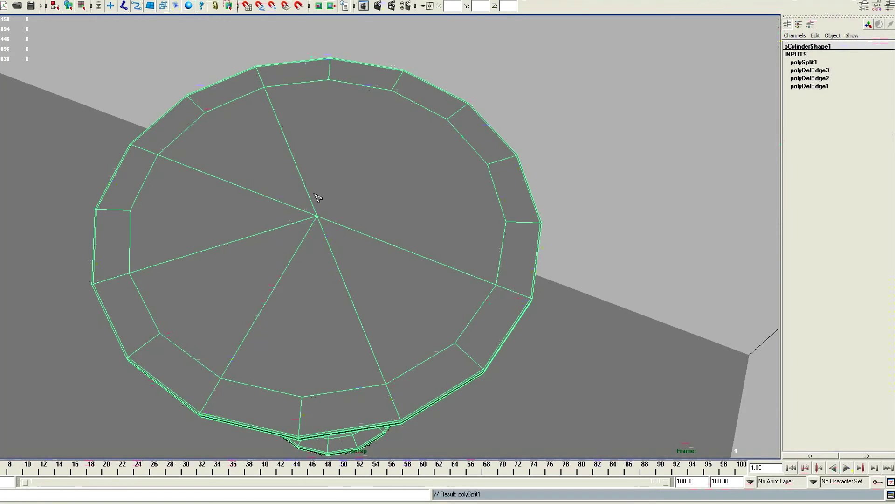
key("Return")
left_click_drag(499, 179, 474, 221, "alt")
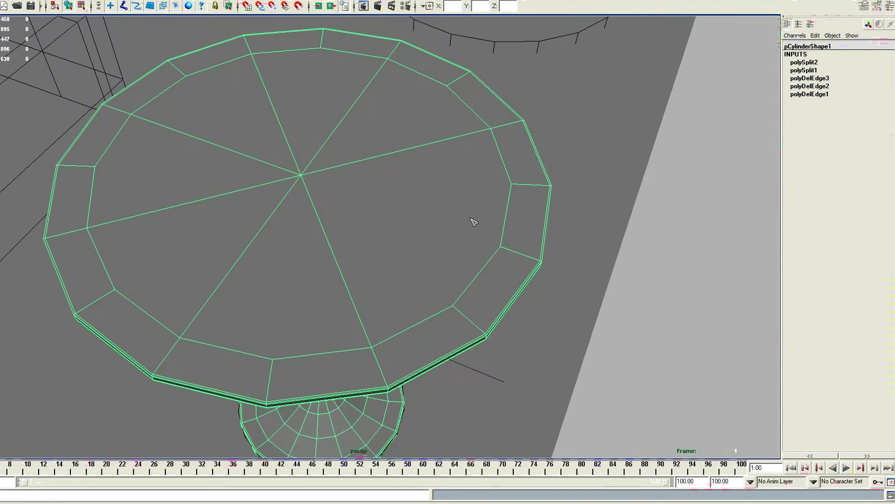
right_click_drag(365, 180, 264, 174, "alt")
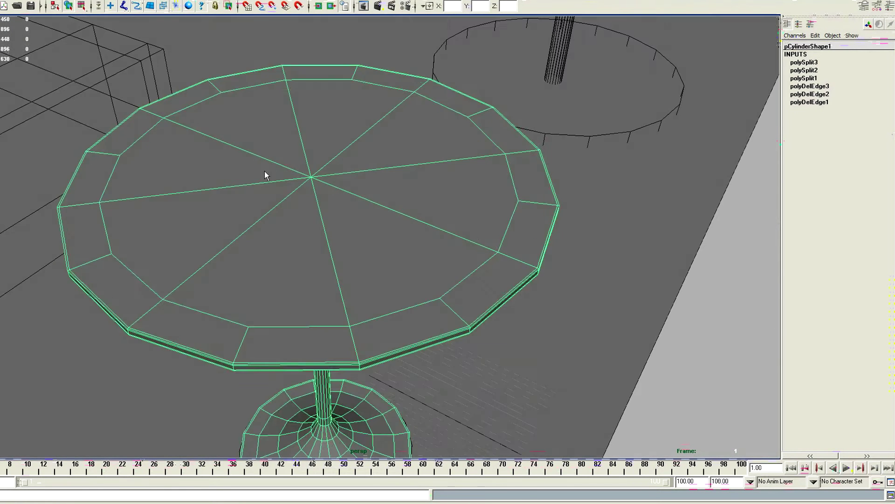
left_click_drag(264, 174, 326, 205, "alt")
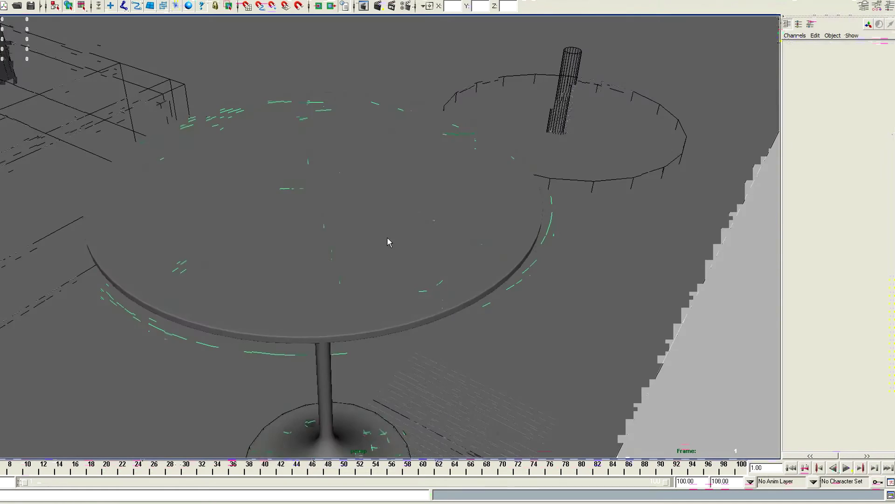
Raise the flat cylinder's rim vertices to form a bowl.
left_click(388, 236)
left_click_drag(377, 259, 470, 179, "alt")
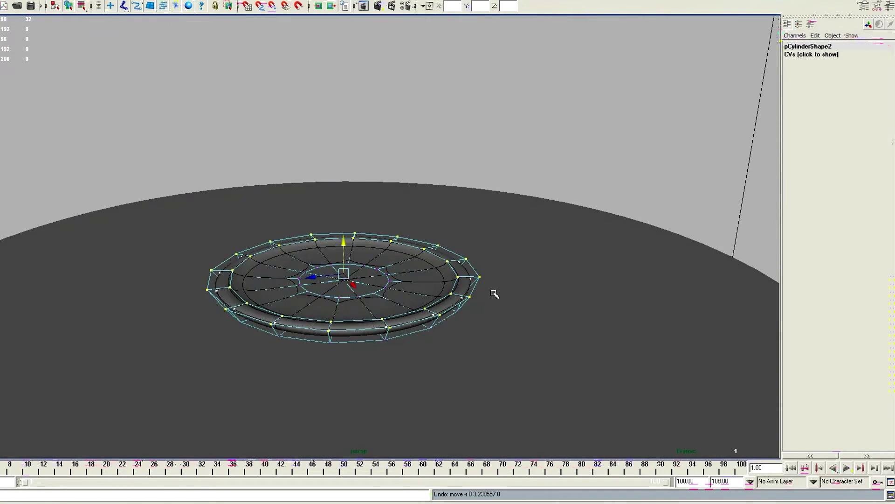
middle_click_drag(494, 294, 503, 216)
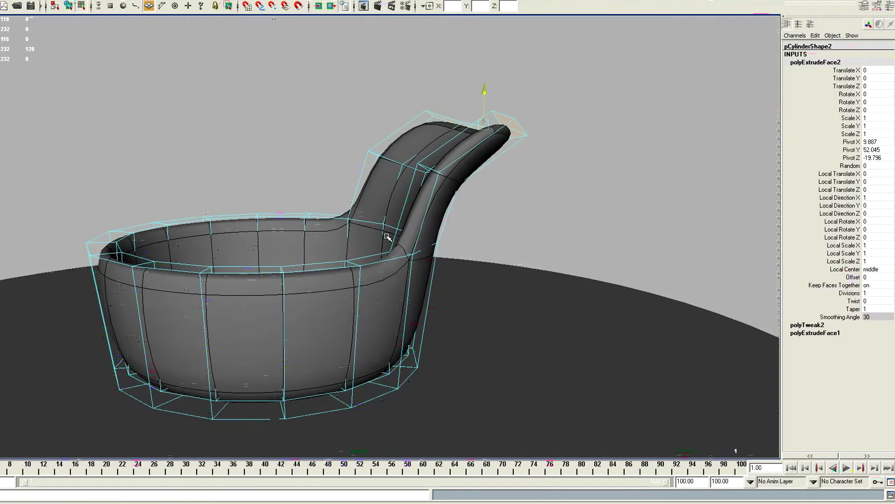
Rotate the handle's end faces and select an edge loop across the handle.
scroll(387, 237, "up", 3)
key("e")
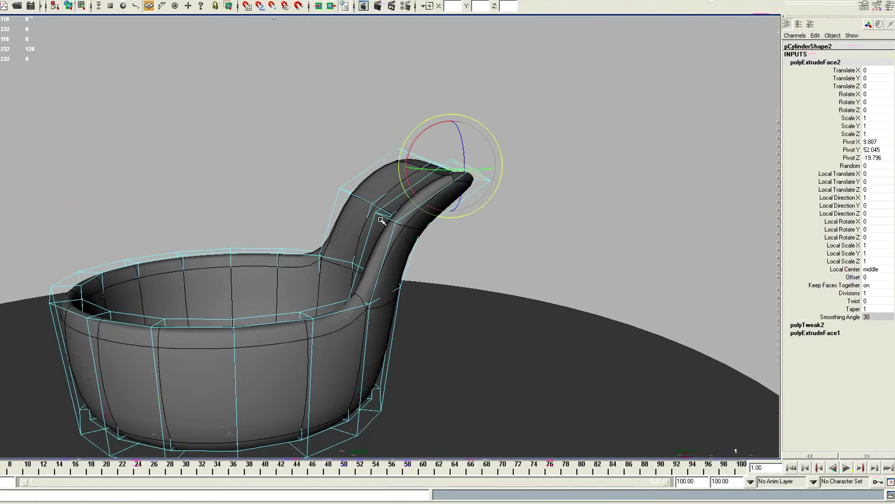
left_click_drag(290, 215, 410, 273, "alt")
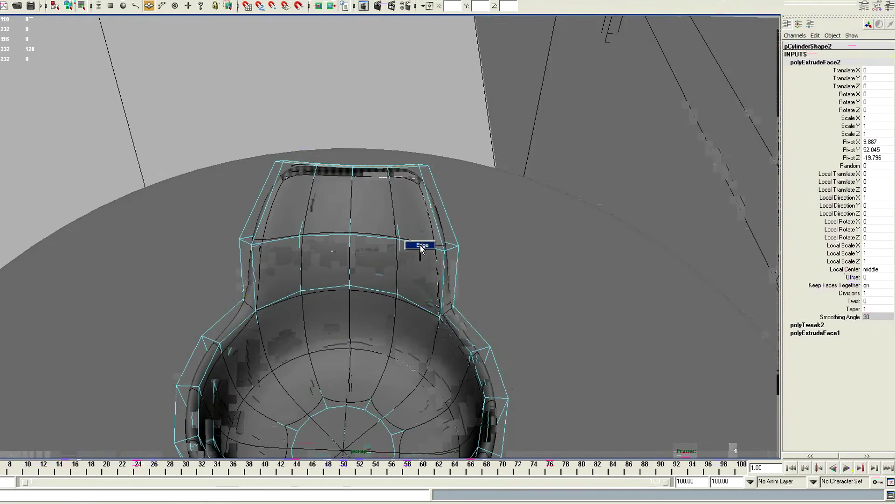
right_click_drag(420, 245, 420, 245)
left_click(391, 236)
right_click_drag(410, 284, 410, 259)
left_click_drag(410, 259, 322, 240, "alt")
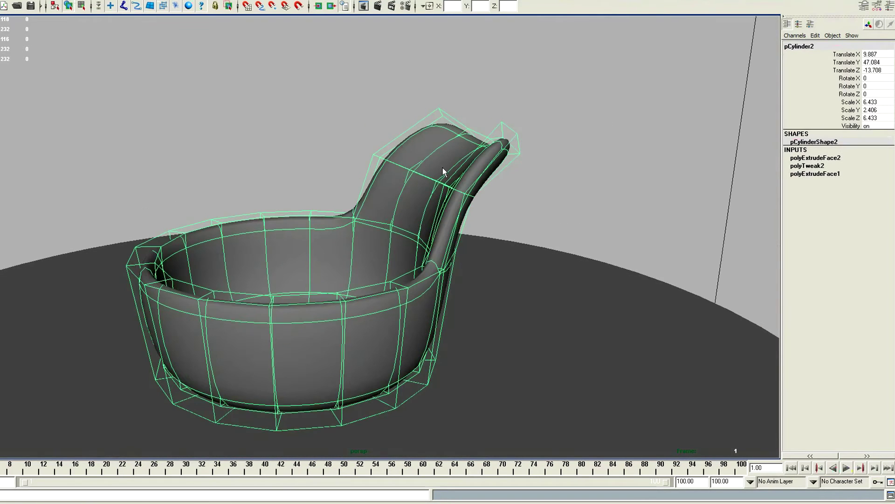
Move the handle-tip vertices outward along X and slightly lower, then view the low-poly cage.
key("F9")
left_click_drag(422, 95, 472, 126)
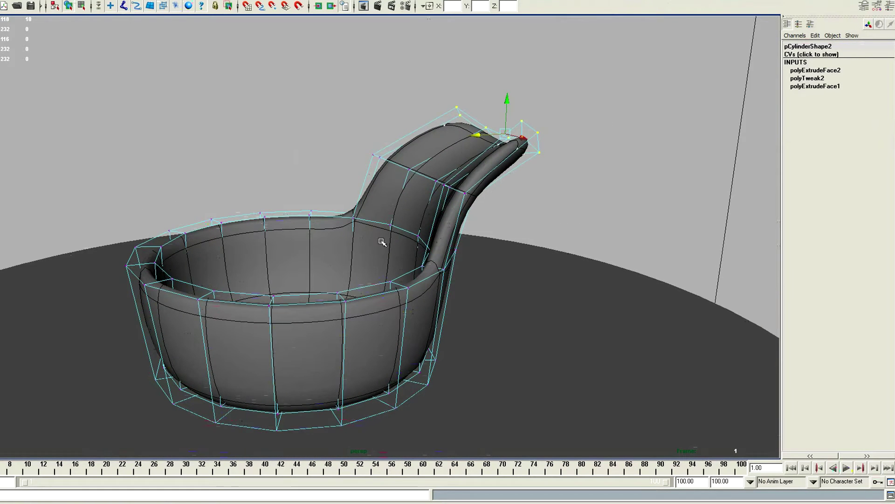
middle_click_drag(321, 276, 344, 291)
middle_click_drag(355, 244, 354, 255)
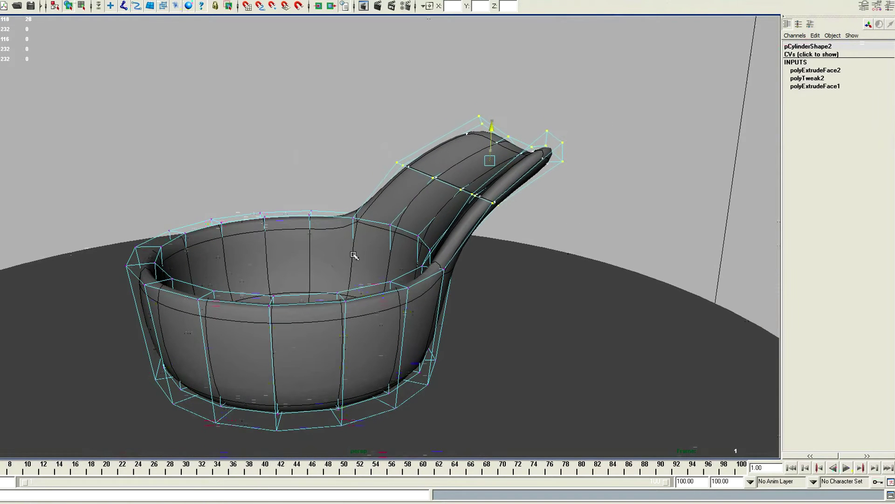
key("F8")
left_click_drag(399, 219, 379, 240, "alt")
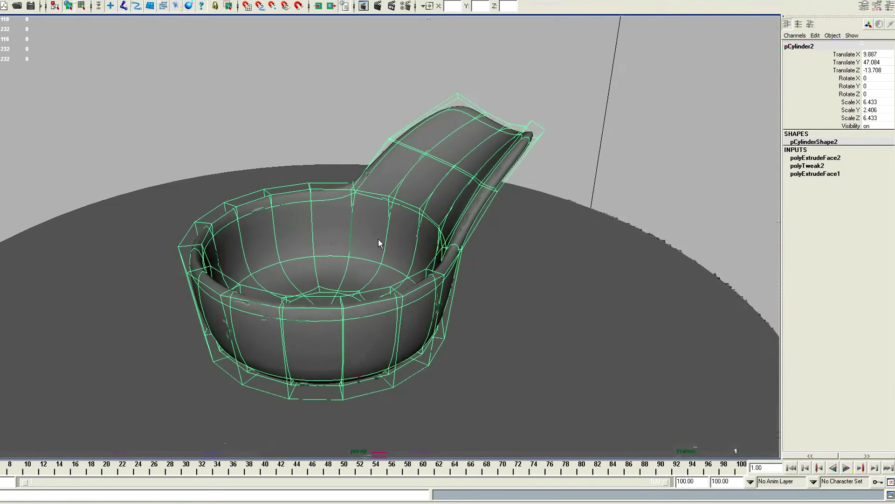
scroll(379, 239, "up", 5)
key("1")
left_click_drag(325, 311, 345, 282, "alt")
Combine the two bowl halves into one mesh and merge the overlapping seam vertices.
left_click_drag(385, 379, 385, 380)
left_click_drag(385, 379, 316, 256, "alt")
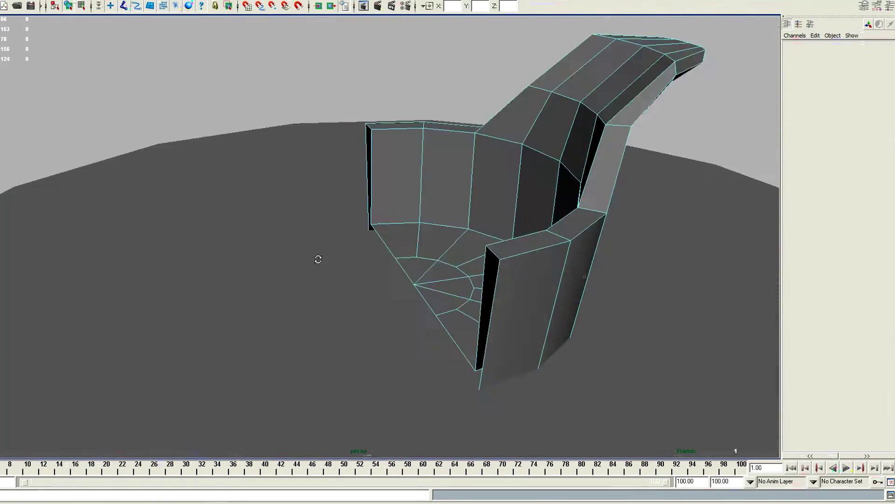
scroll(536, 263, "up", 5)
scroll(448, 280, "down", 5)
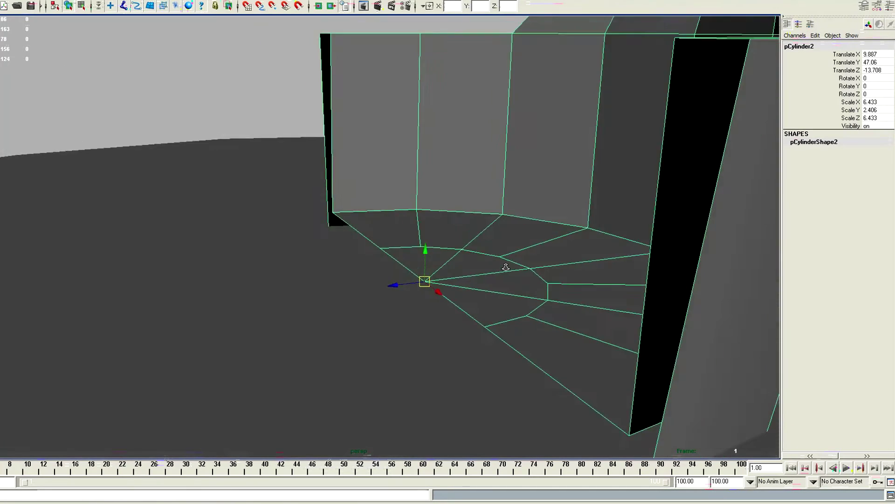
left_click_drag(506, 264, 276, 294, "alt")
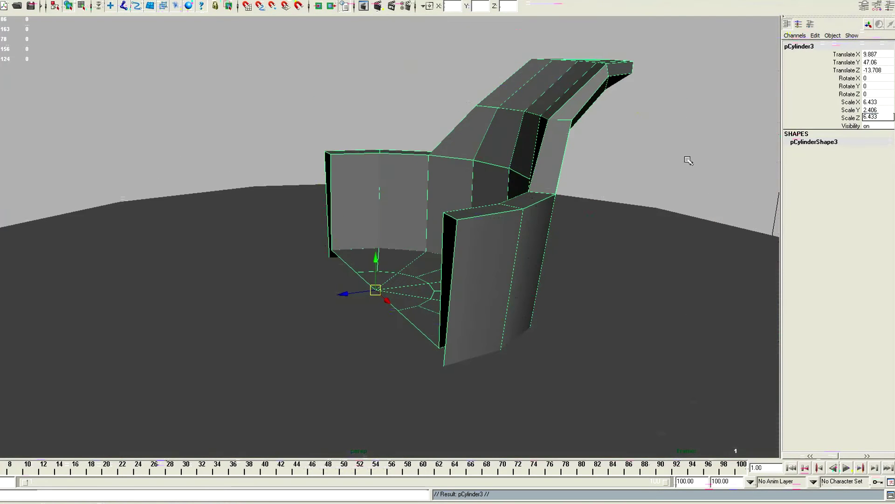
left_click_drag(689, 160, 454, 236, "alt")
scroll(454, 236, "up", 2)
right_click(442, 173, "shift")
left_click(440, 292)
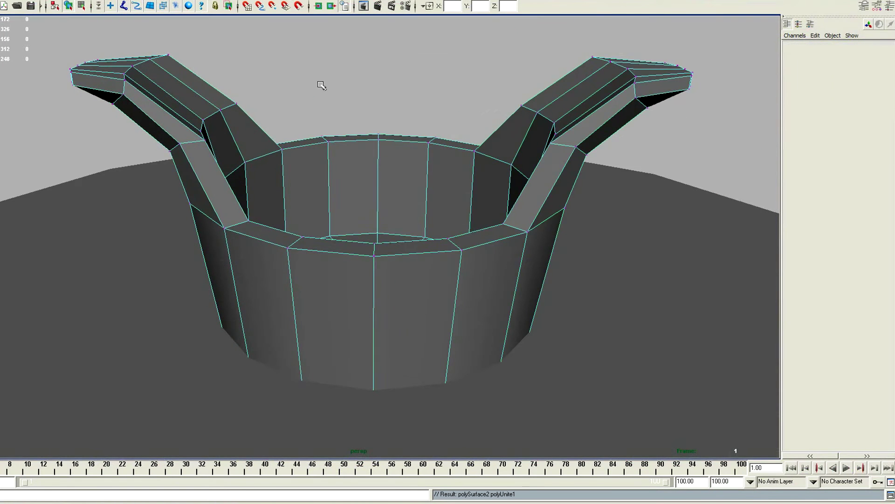
left_click(444, 190)
Preview the combined bowl smoothed and insert an edge loop around it.
key("F8")
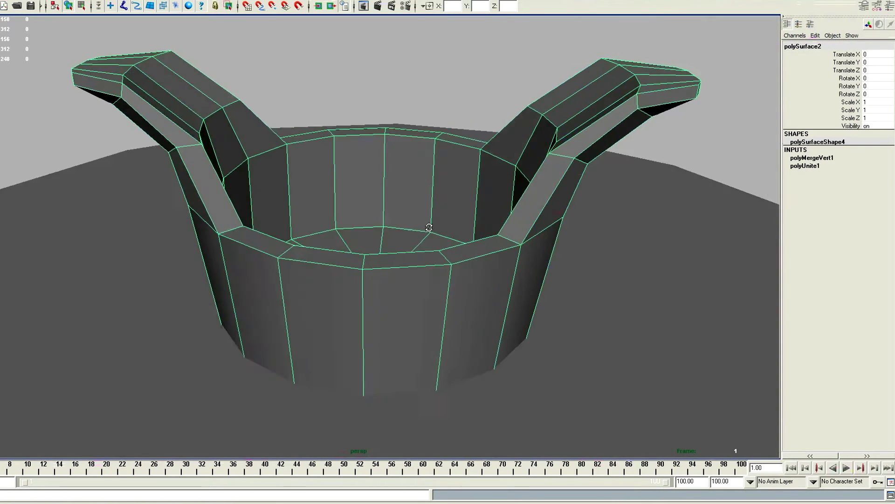
left_click_drag(421, 176, 376, 184, "alt")
key("3")
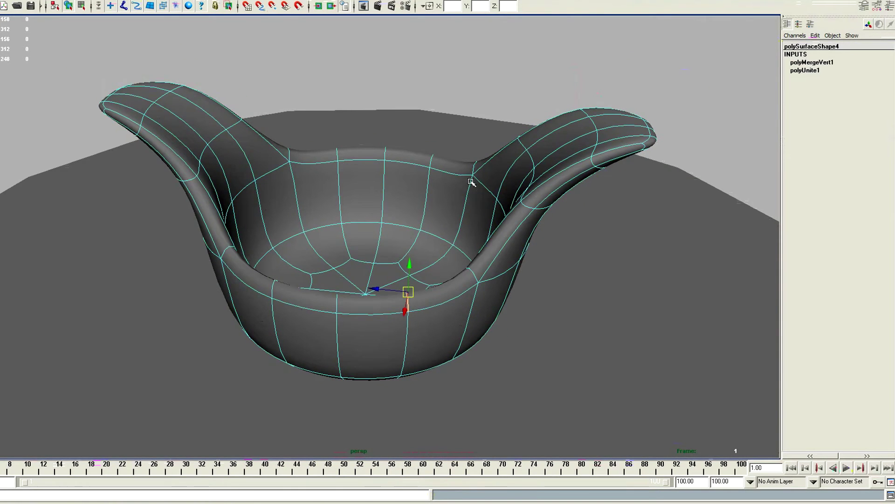
right_click_drag(429, 295, 486, 300, "alt")
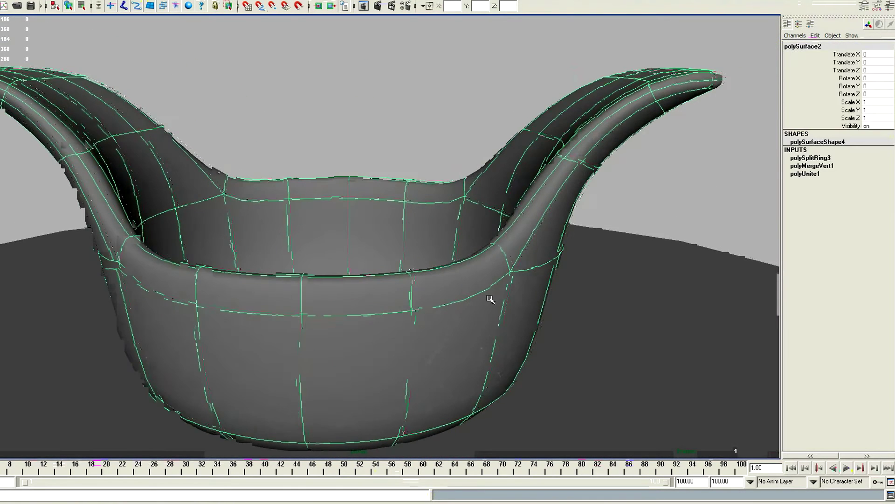
key("F8")
left_click(474, 278)
middle_click_drag(474, 279, 339, 206, "alt")
right_click_drag(339, 206, 494, 206, "alt")
Insert another edge loop near the bowl's bottom and review the smoothed bowl.
left_click(494, 268)
right_click_drag(494, 268, 549, 268, "alt")
left_click_drag(550, 267, 406, 252, "alt")
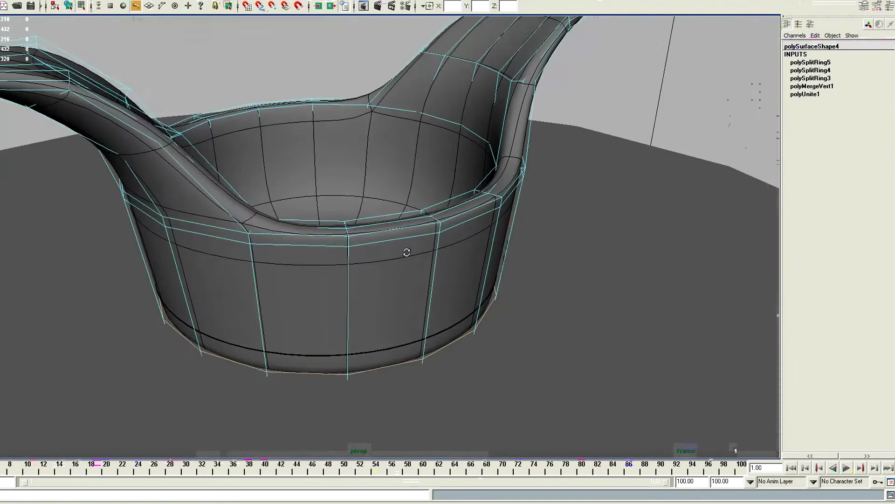
key("3")
key("F8")
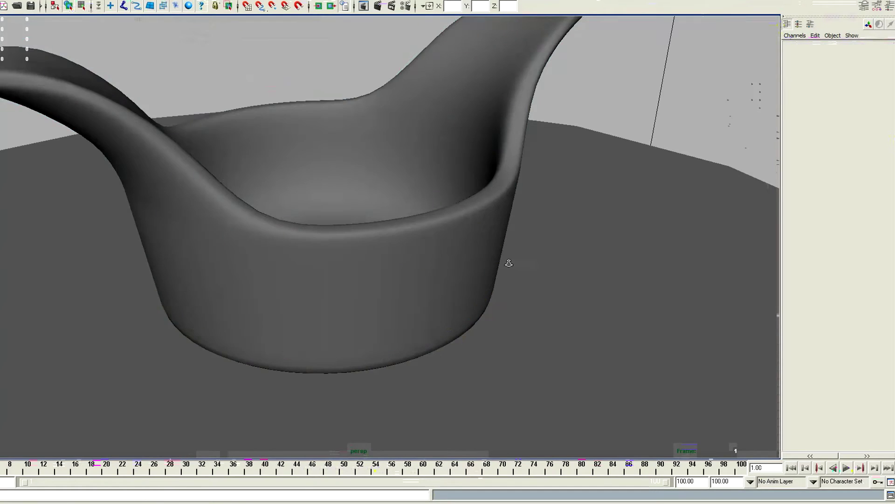
right_click_drag(509, 263, 386, 272, "alt")
left_click_drag(386, 272, 359, 270, "alt")
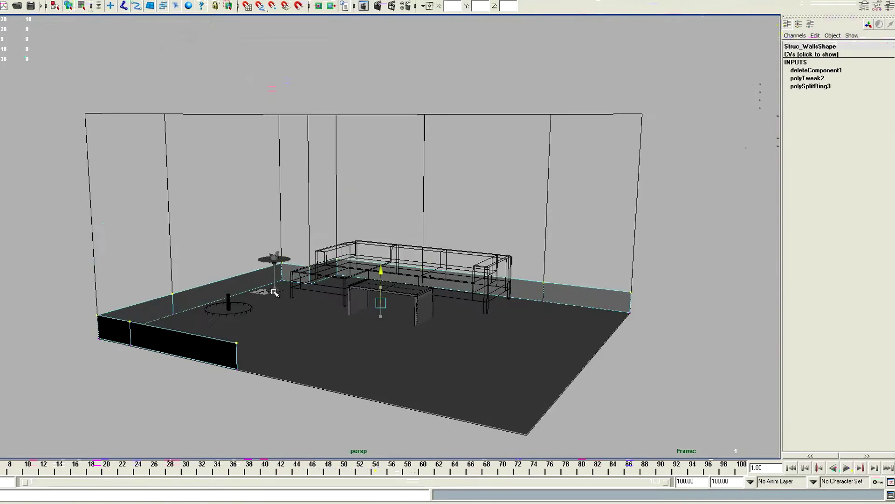
Raise the selected top edges of the room's walls.
middle_click_drag(258, 261, 253, 120)
left_click_drag(280, 113, 317, 154, "alt")
right_click_drag(317, 154, 392, 231, "alt")
left_click_drag(576, 211, 379, 204, "alt")
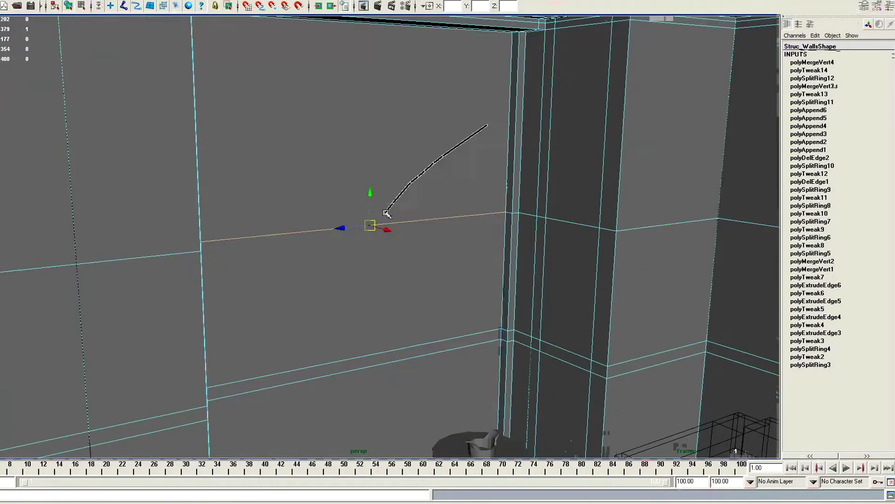
Insert an edge loop across the wall and bevel the selected wall edge.
left_click(396, 332)
left_click_drag(396, 333, 452, 224, "alt")
left_click(806, 70)
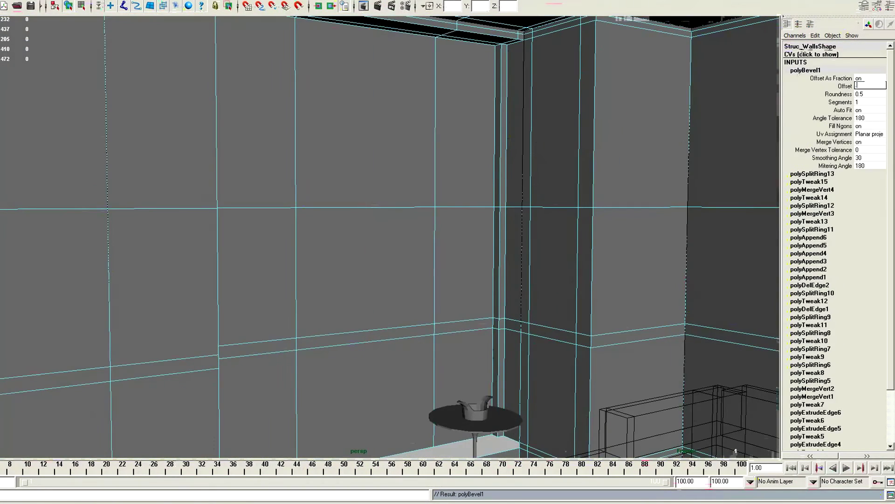
left_click_drag(299, 186, 312, 172, "alt")
left_click(426, 163)
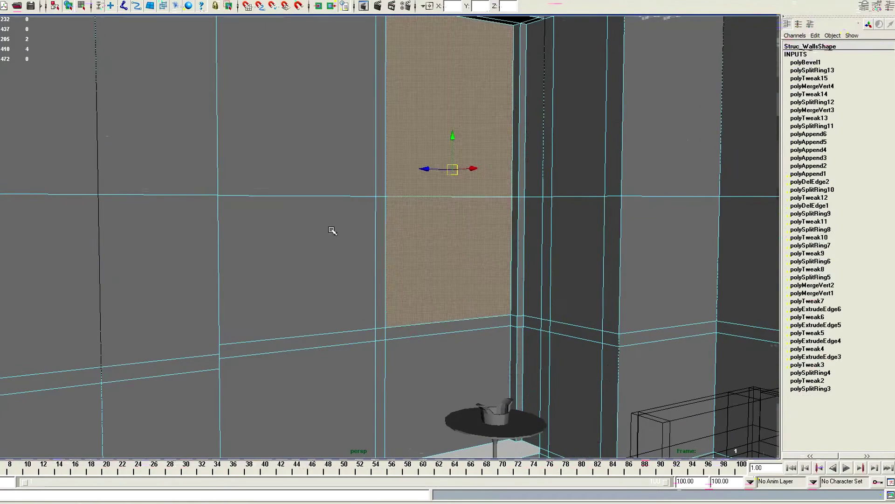
left_click_drag(315, 382, 327, 397)
Bridge the open wall edges and fill the hole in the wall mesh.
scroll(362, 238, "down", 5)
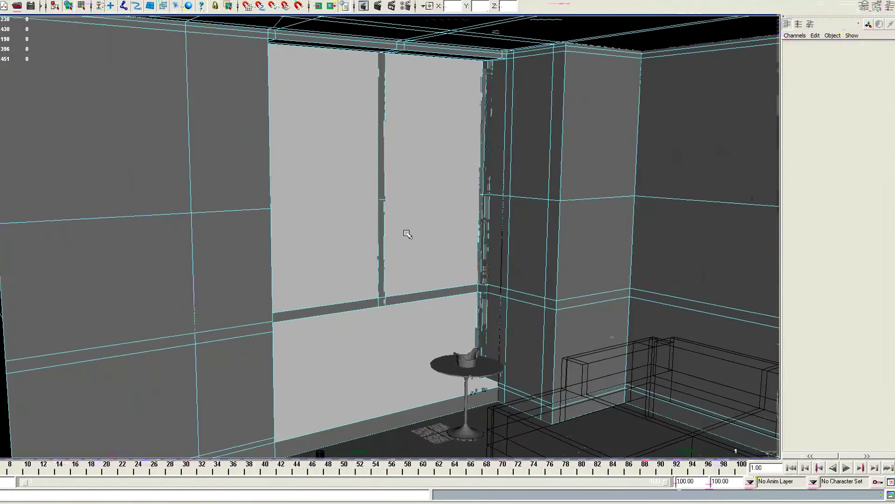
middle_click_drag(408, 233, 368, 323, "alt")
scroll(369, 324, "up", 5)
left_click_drag(368, 323, 441, 244, "alt")
left_click(441, 245)
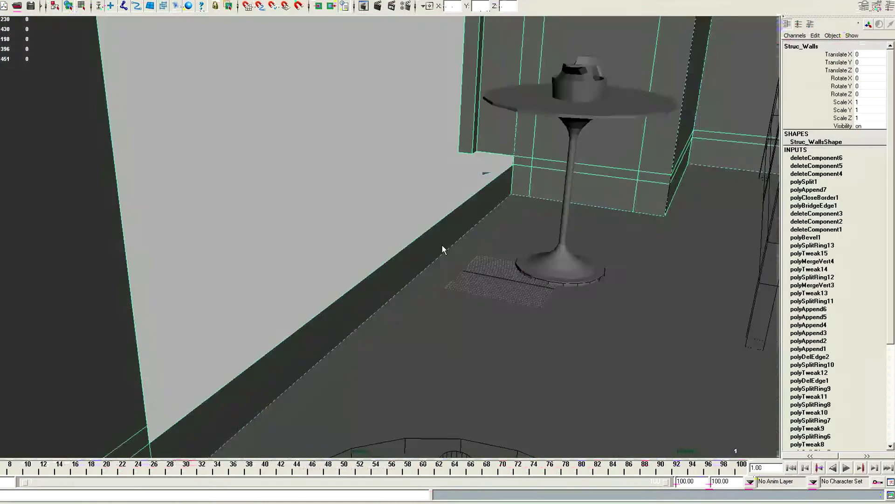
left_click_drag(339, 207, 171, 170, "alt")
right_click_drag(233, 108, 247, 230, "shift")
left_click_drag(170, 256, 300, 249, "alt")
Split wall faces at the corner, append a face to close a gap, and merge loose vertices.
right_click_drag(300, 234, 217, 252, "shift")
key("Return")
left_click_drag(401, 266, 265, 338, "alt")
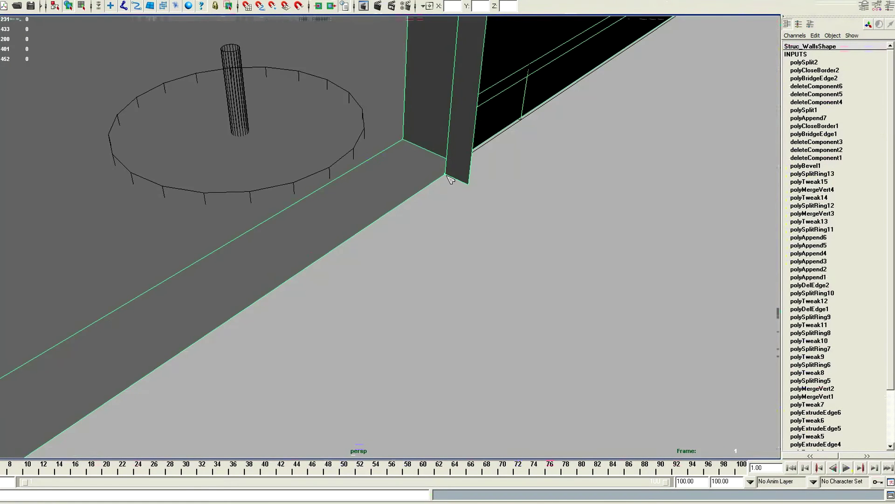
right_click_drag(409, 194, 373, 163, "shift")
left_click_drag(373, 164, 263, 215, "alt")
left_click(43, 148)
key("Return")
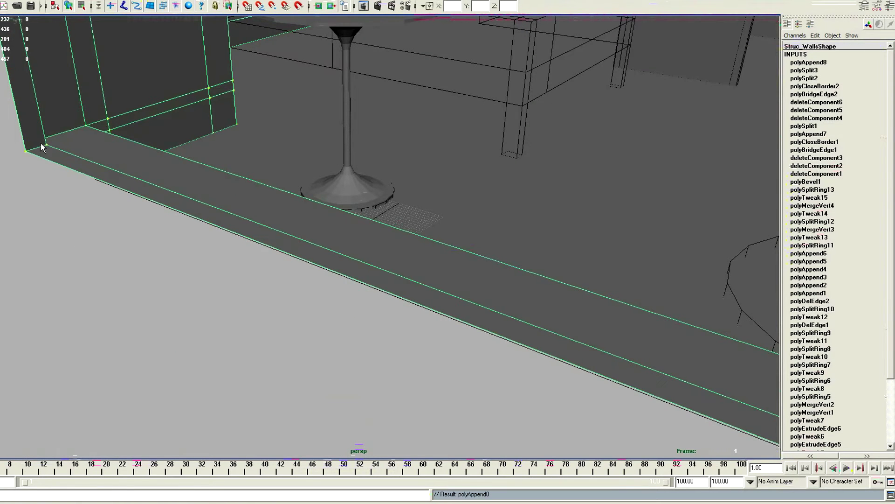
right_click_drag(43, 148, 128, 174, "shift")
left_click_drag(128, 174, 315, 261, "alt")
Fill the open hole in the picture frame.
left_click_drag(444, 122, 182, 254, "alt")
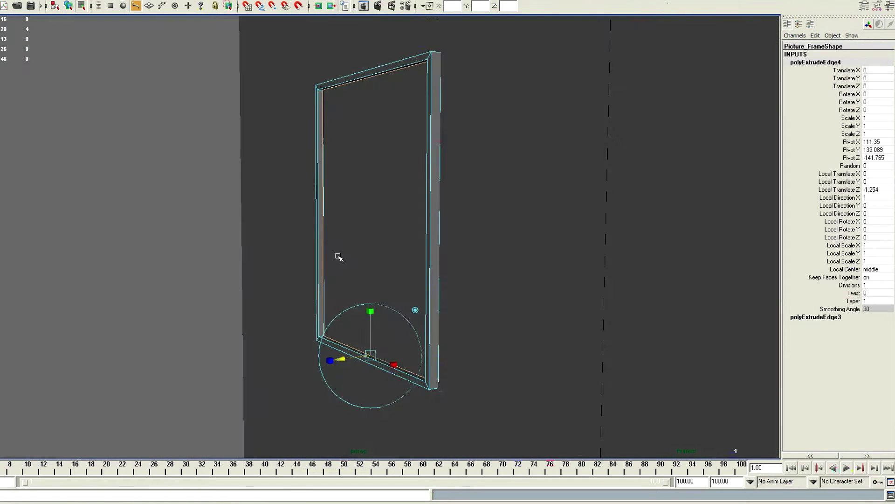
left_click_drag(339, 256, 307, 242, "alt")
right_click_drag(308, 242, 352, 293, "alt")
key("F8")
left_click_drag(342, 244, 454, 35, "alt")
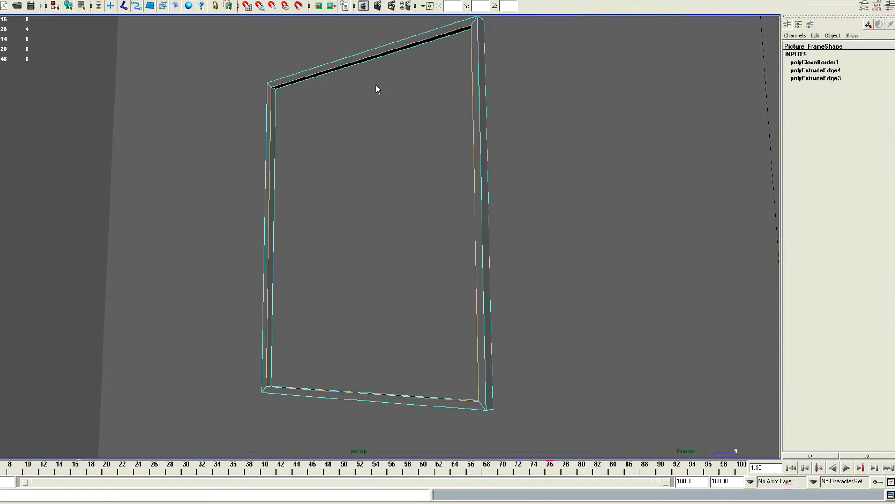
Bevel the picture frame's edges, extract its canvas face, and select the curved shell's left face columns.
key("ctrl+b")
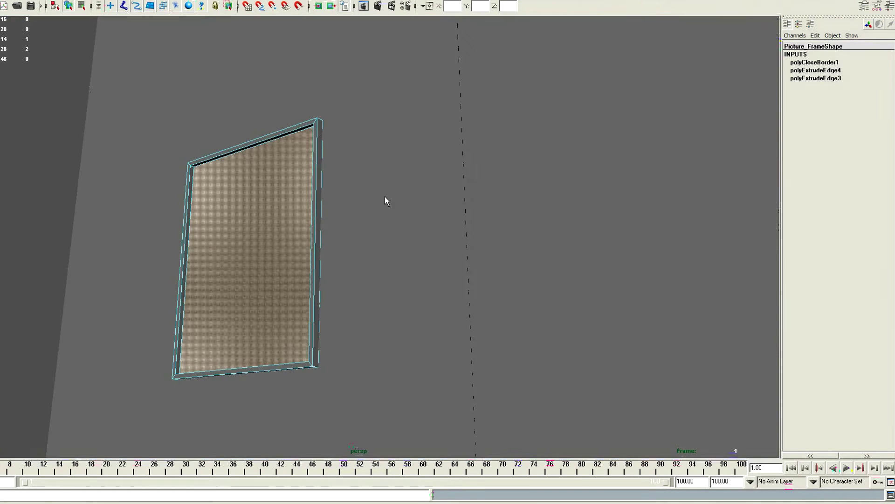
right_click_drag(444, 144, 440, 236, "shift")
left_click_drag(440, 236, 275, 361, "alt")
right_click_drag(250, 225, 244, 312, "shift")
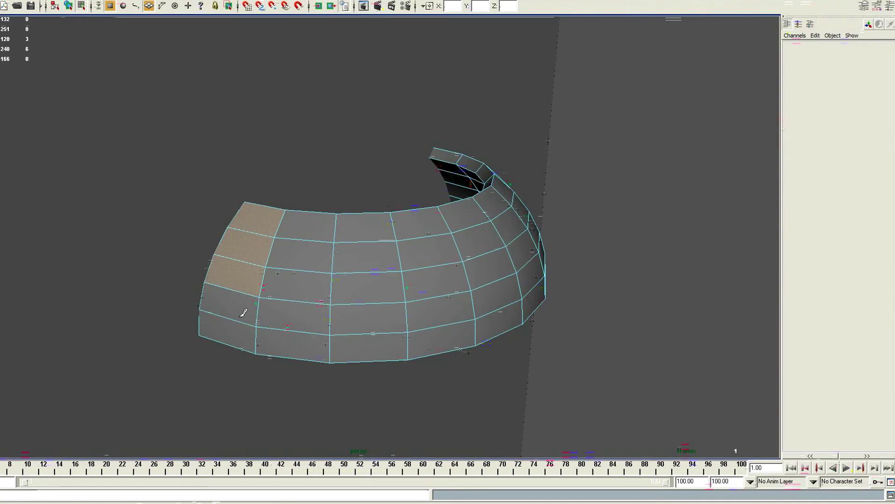
mouse_move(244, 313)
left_mouse_down()
mouse_move(305, 230)
mouse_move(366, 236)
mouse_move(369, 343)
left_mouse_up()
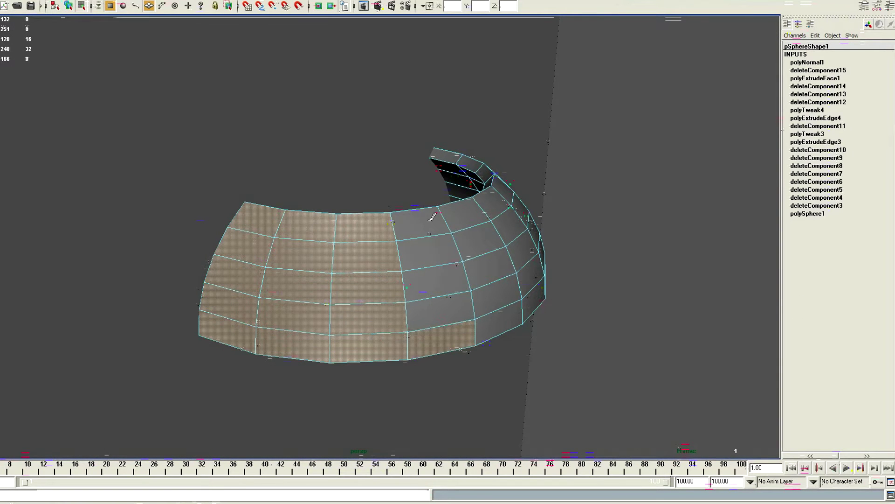
Extrude most shell faces as separate panels with Keep Faces Together off and offset 0.5, pushed outward.
left_click_drag(432, 217, 446, 265)
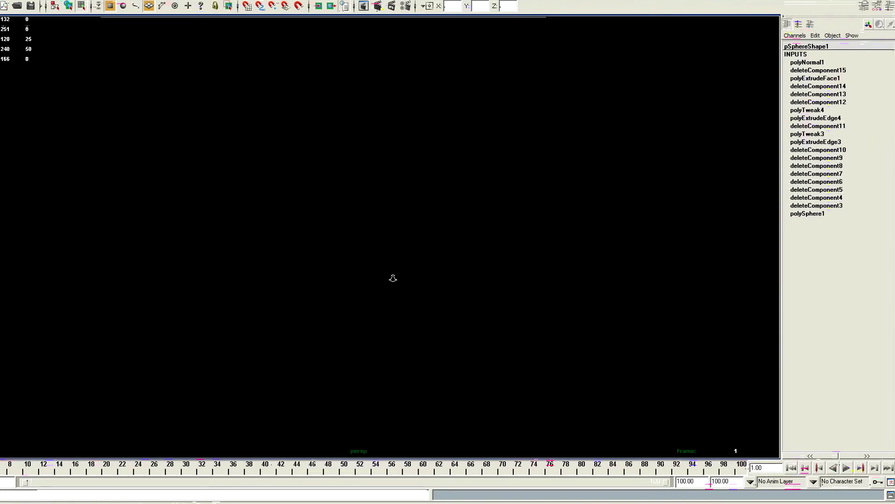
left_click_drag(279, 254, 284, 253)
mouse_move(261, 221)
left_mouse_down()
mouse_move(213, 329)
mouse_move(306, 252)
mouse_move(402, 356)
mouse_move(473, 210)
mouse_move(516, 316)
mouse_move(366, 261)
mouse_move(350, 206)
left_mouse_up()
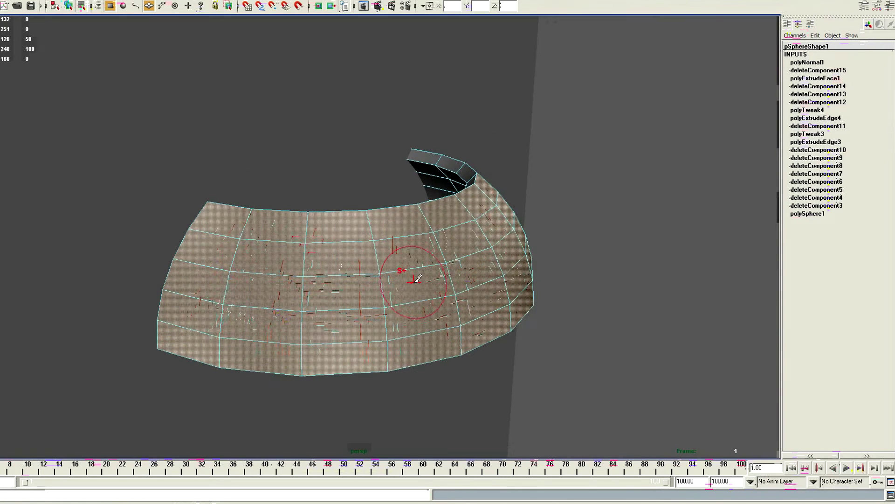
right_click_drag(452, 250, 425, 320, "shift")
left_click(859, 284)
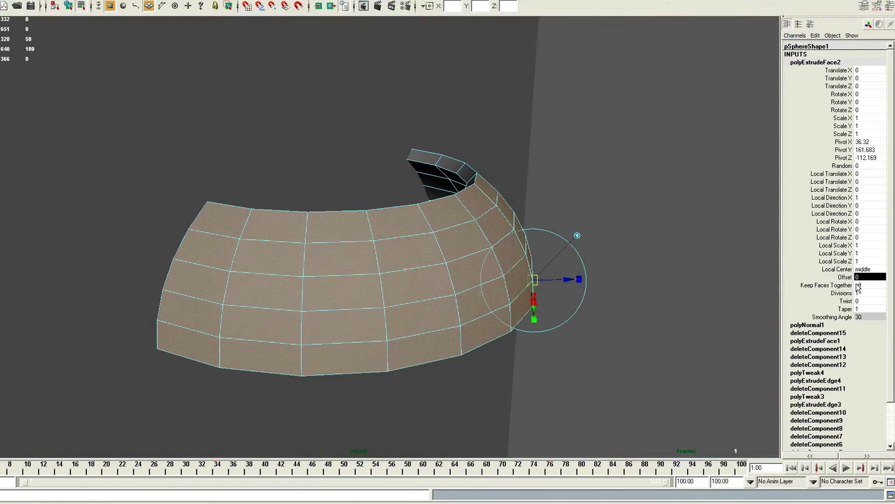
type("0.05")
key("Return")
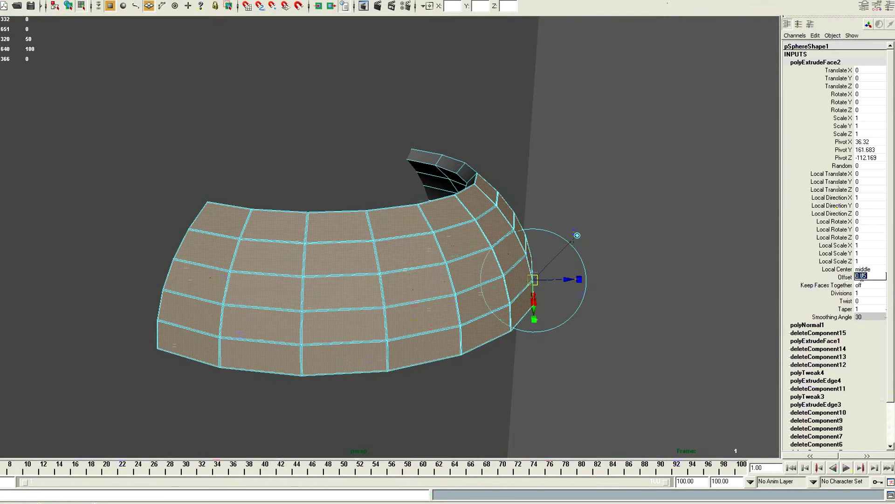
type(".5")
key("Return")
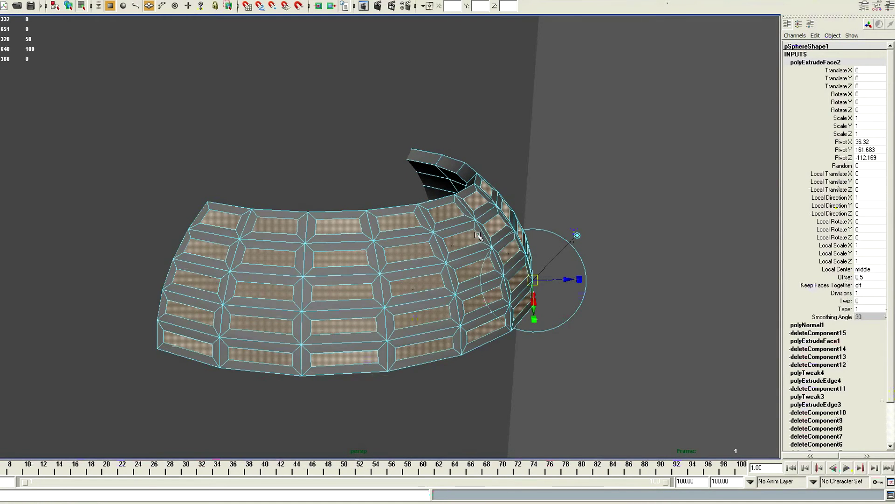
left_click_drag(478, 236, 420, 245, "alt")
Insert seven edge loops across the paneled shell.
middle_click_drag(420, 245, 366, 254)
left_click_drag(367, 254, 341, 205, "alt")
left_click(265, 214)
left_click(305, 220)
left_click(310, 204)
left_click(340, 205)
left_click(420, 200)
left_click(490, 187)
left_click(517, 171)
left_click_drag(431, 170, 202, 216, "alt")
Select two full edge loops on the shell and switch to smooth shaded display.
double_click(235, 198, "shift")
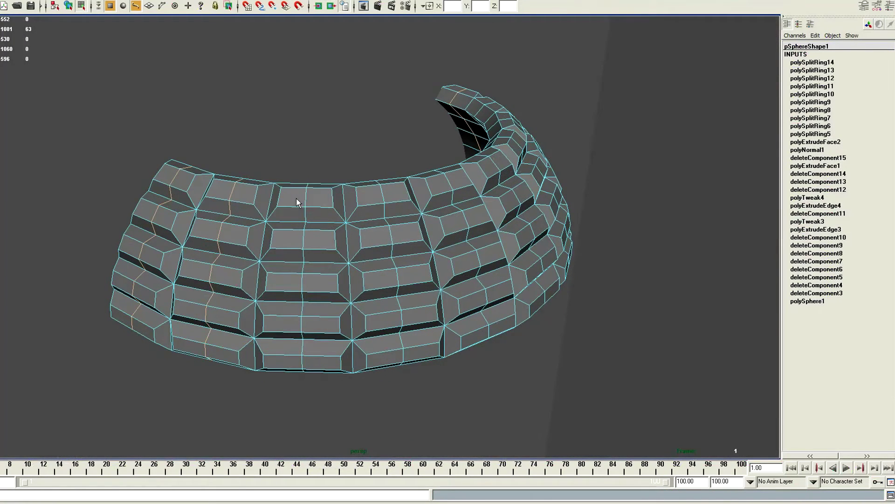
left_click_drag(431, 198, 294, 247, "alt")
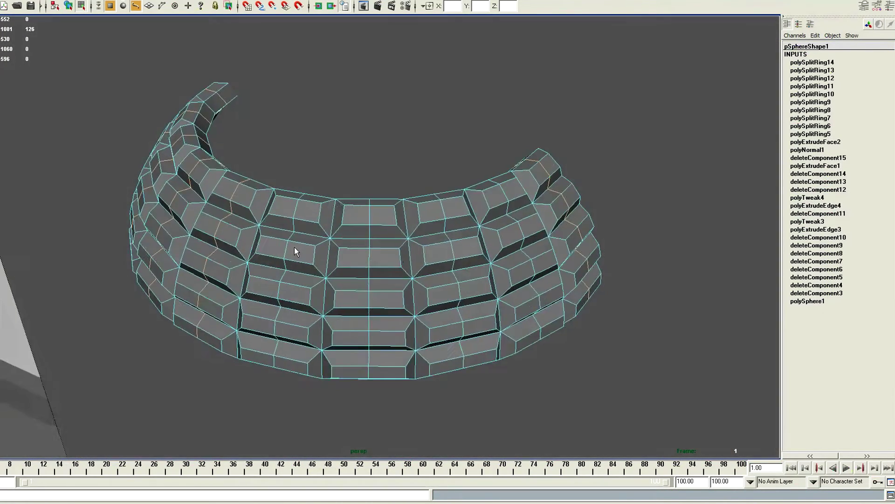
double_click(367, 210, "shift")
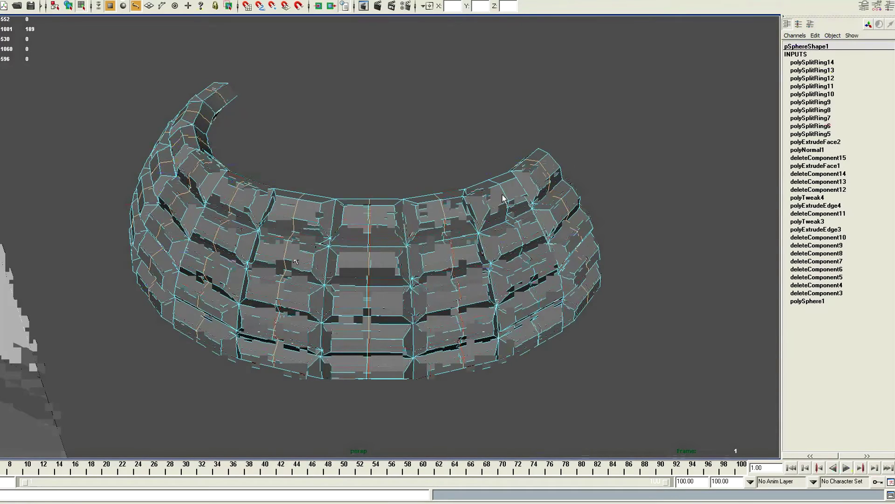
right_click_drag(409, 224, 455, 214, "alt")
left_click_drag(456, 214, 399, 227, "alt")
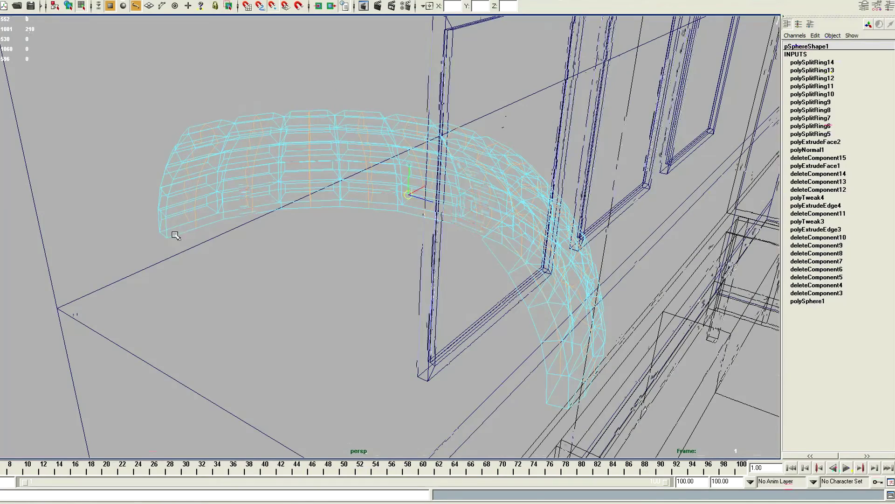
left_click_drag(206, 225, 166, 305, "alt")
mouse_move(378, 162)
left_mouse_down("alt")
mouse_move(225, 259)
mouse_move(237, 249)
left_mouse_up("alt")
key("5")
key("F8")
left_click_drag(311, 237, 320, 239, "alt")
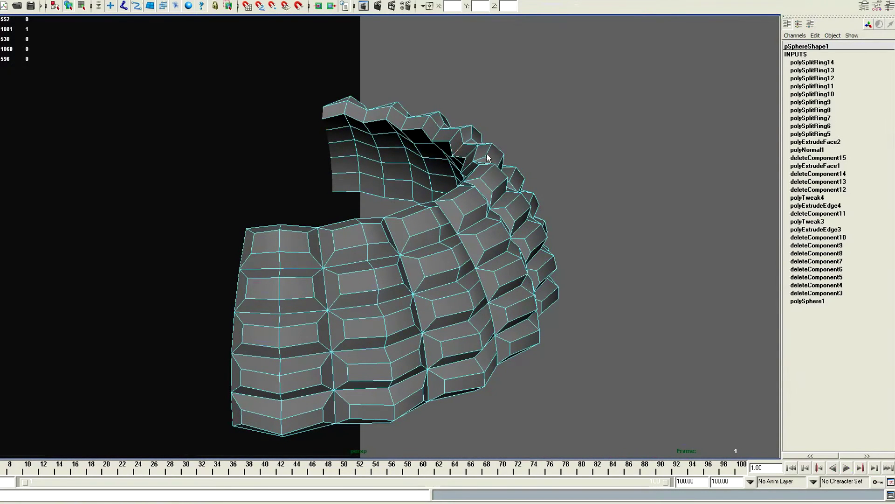
Insert an edge loop along the top edge and duplicate the shell, flipped with negative Y scale.
key("3")
left_click(476, 125)
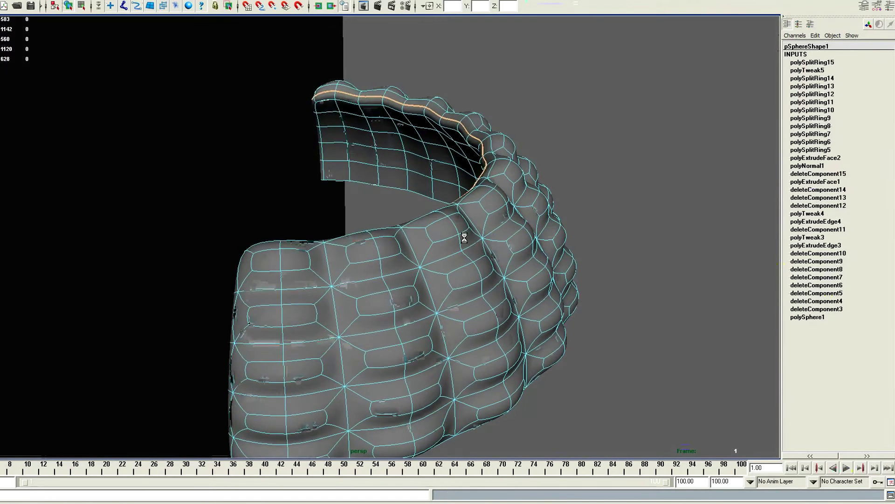
key("F8")
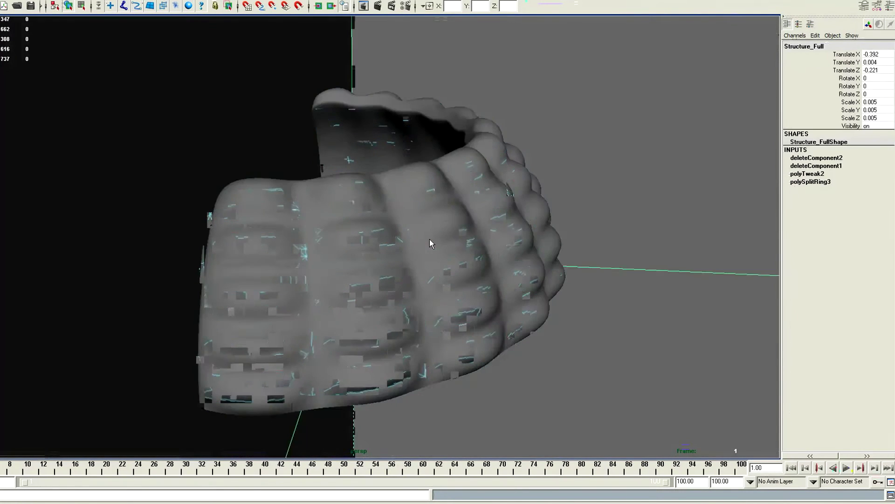
key("ctrl+d")
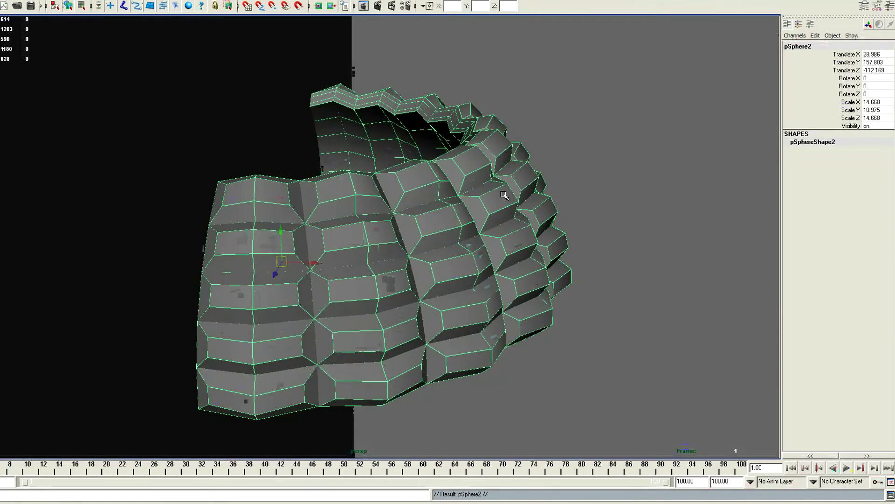
left_click(865, 109)
type("-")
key("Return")
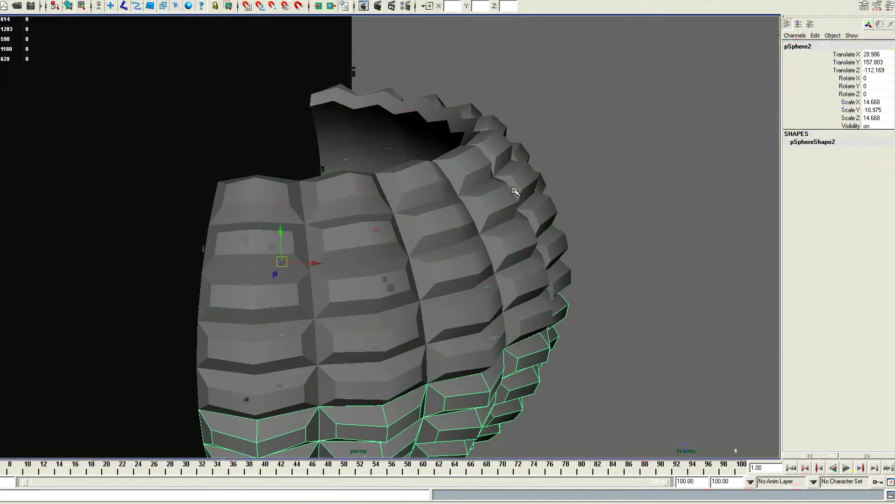
Combine both halves into one mesh and merge the seam vertices with distance 0.02.
scroll(405, 194, "up", 2)
left_click(405, 194, "shift")
right_click_drag(459, 205, 466, 236, "shift")
scroll(517, 265, "down", 3)
key("F9")
left_click_drag(152, 236, 592, 286)
right_click_drag(379, 202, 324, 243, "shift")
scroll(324, 243, "up", 3)
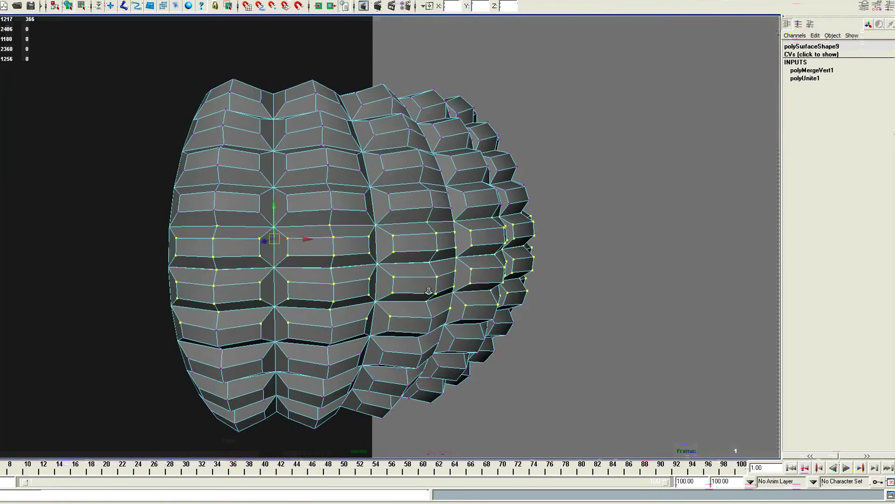
left_click(812, 70)
left_click(877, 78)
type("0.02")
key("Return")
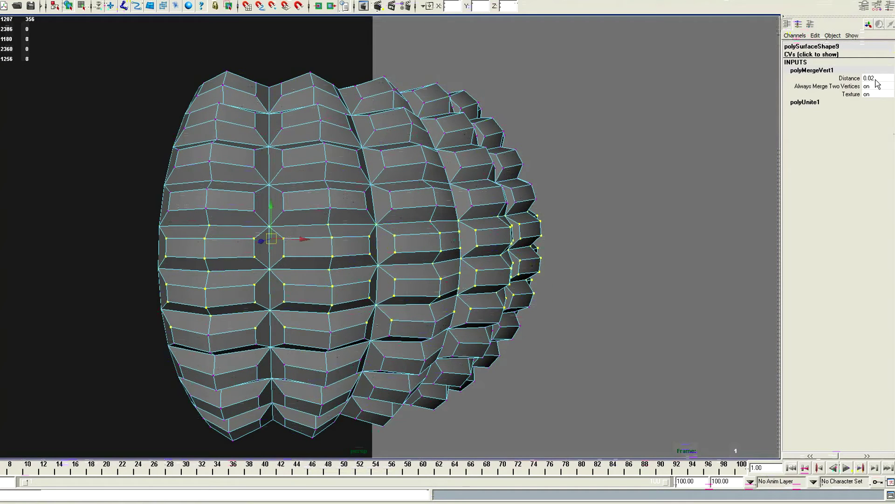
Smooth the combined mesh into a rounded ribbed shape.
right_click_drag(432, 250, 472, 217, "shift")
left_click(523, 254)
left_click_drag(523, 254, 423, 262, "alt")
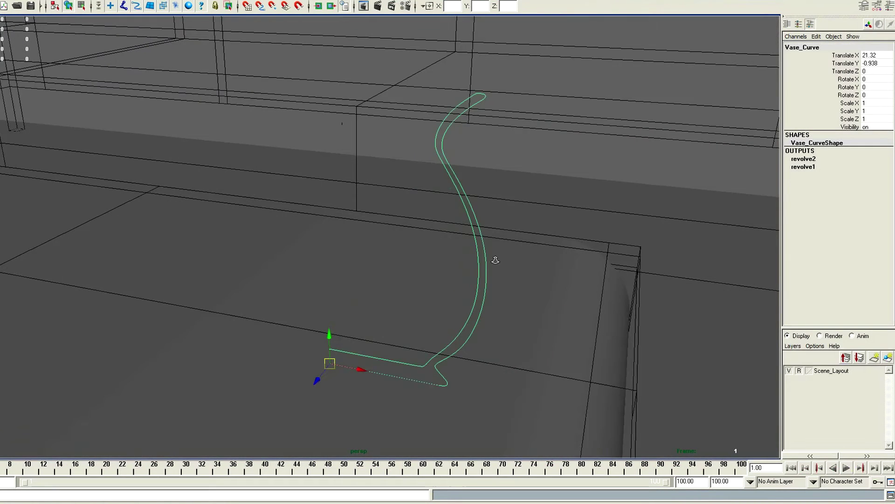
Revolve the vase profile curve into a NURBS pot surface.
key("space")
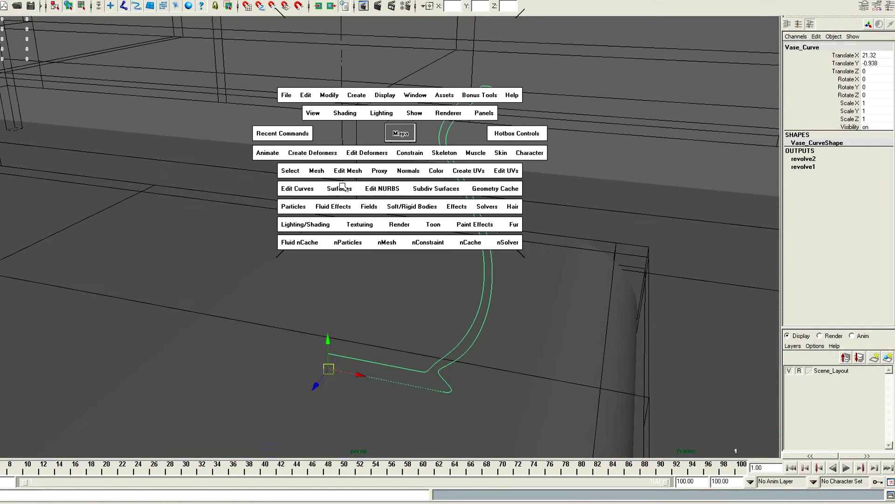
left_click(385, 196)
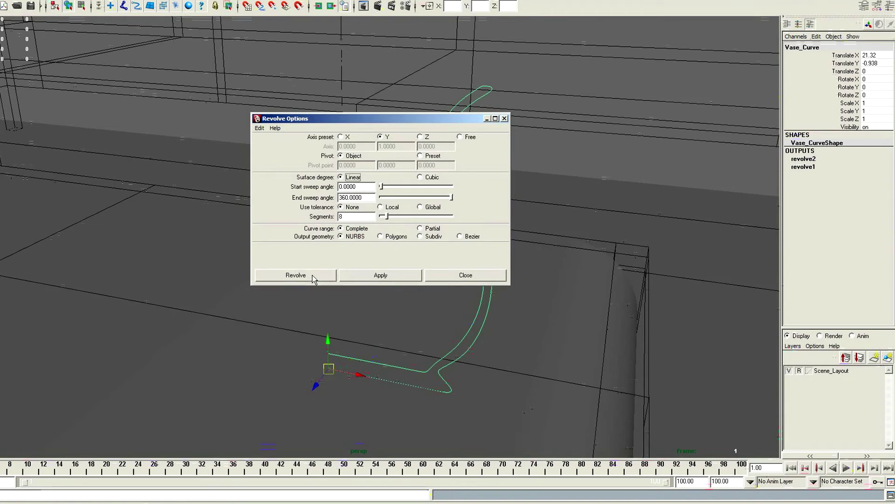
left_click(296, 275)
right_click_drag(312, 278, 364, 181, "alt")
Convert the NURBS pot to a quad polygon mesh and move it aside.
key("space")
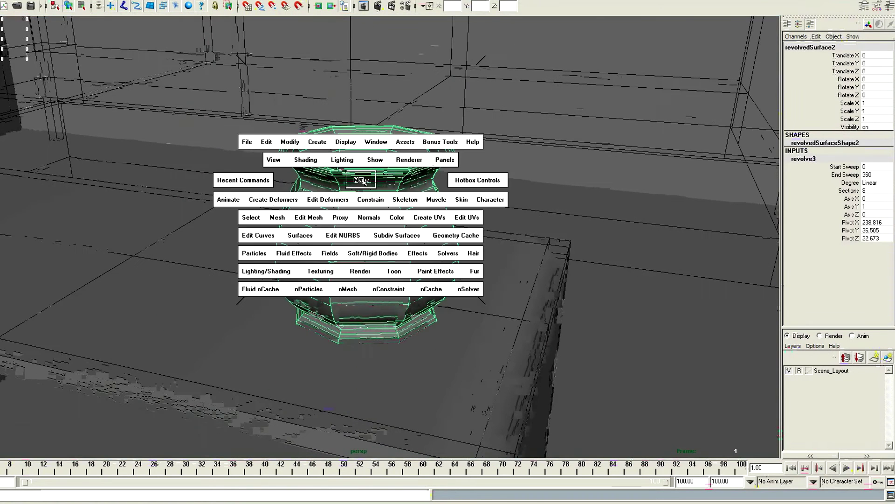
left_click(286, 142)
mouse_move(336, 284)
left_click(491, 284)
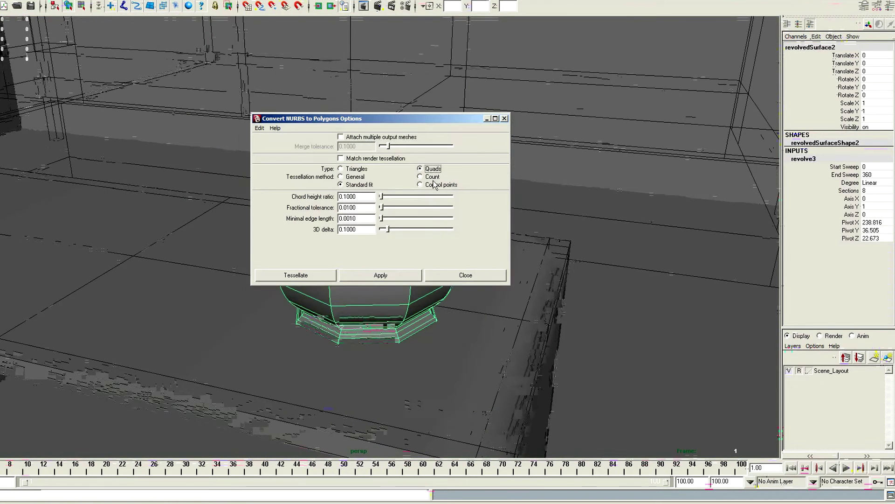
left_click(328, 275)
left_click_drag(323, 274, 516, 326, "alt")
middle_click_drag(516, 326, 416, 326)
Delete the NURBS original pot and preview the polygon pot smoothed.
left_click(422, 259)
key("Delete")
left_click(293, 245)
key("3")
left_click_drag(346, 245, 308, 298, "alt")
Merge the overlapping vertices along the pot's seam.
key("F9")
left_click_drag(298, 167, 368, 336)
right_click(410, 210, "shift")
right_click(417, 216, "shift")
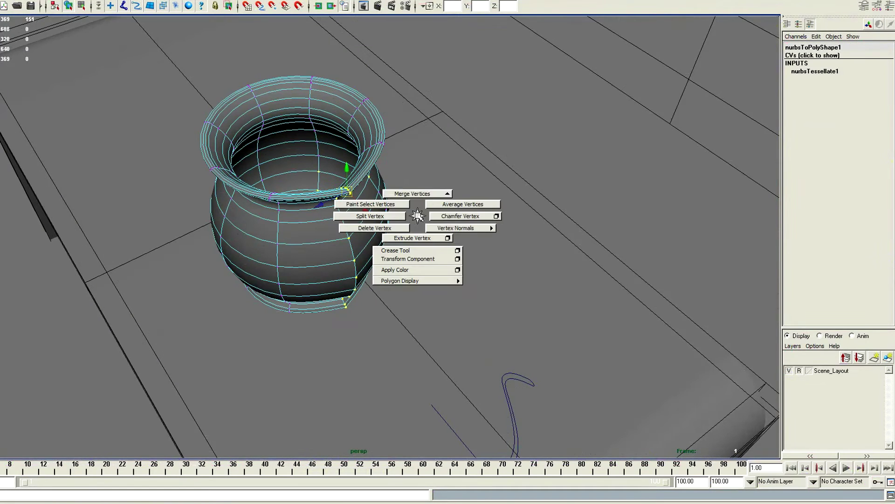
right_click_drag(419, 184, 449, 172, "shift")
left_click_drag(434, 196, 466, 226, "alt")
left_click(379, 269)
Hide the vase profile curve.
right_click_drag(529, 188, 504, 200)
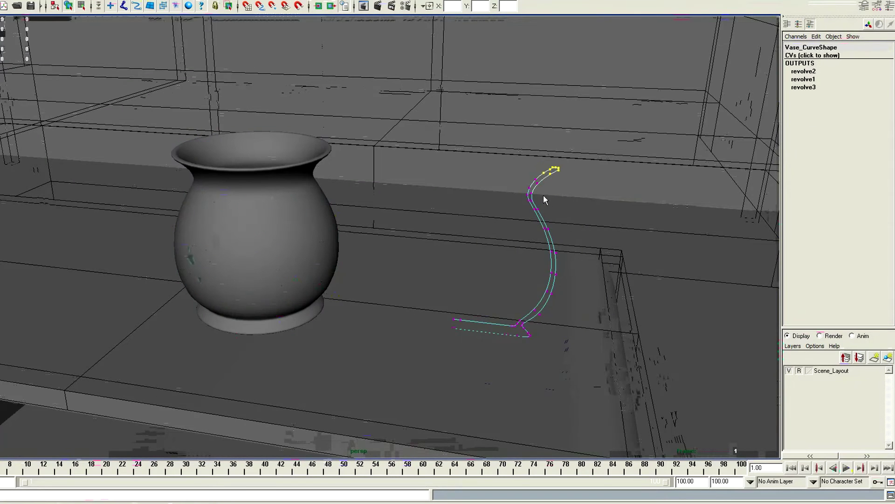
key("w")
left_click_drag(564, 202, 456, 187, "alt")
right_click_drag(480, 185, 494, 195)
key("F8")
left_click_drag(494, 189, 397, 218, "alt")
key("Delete")
Centre the pot's pivot and lower the pot onto the table surface.
left_click(397, 218)
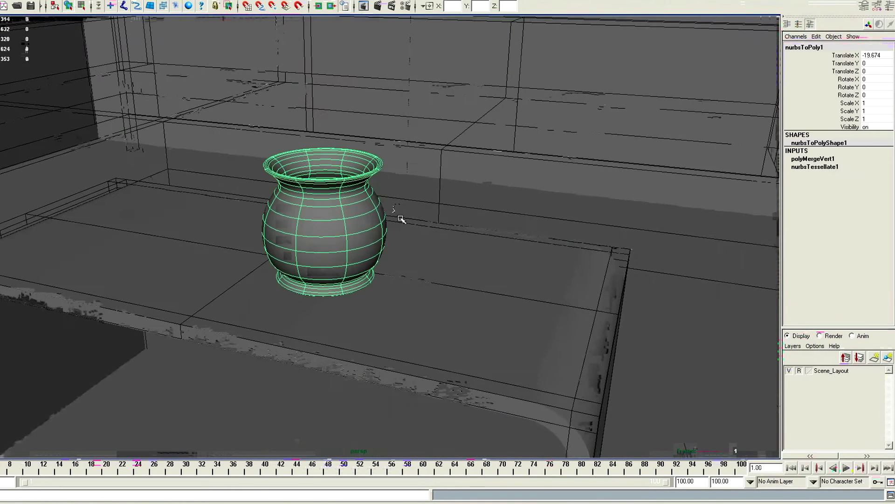
key("space")
left_click(346, 141)
left_click(374, 238)
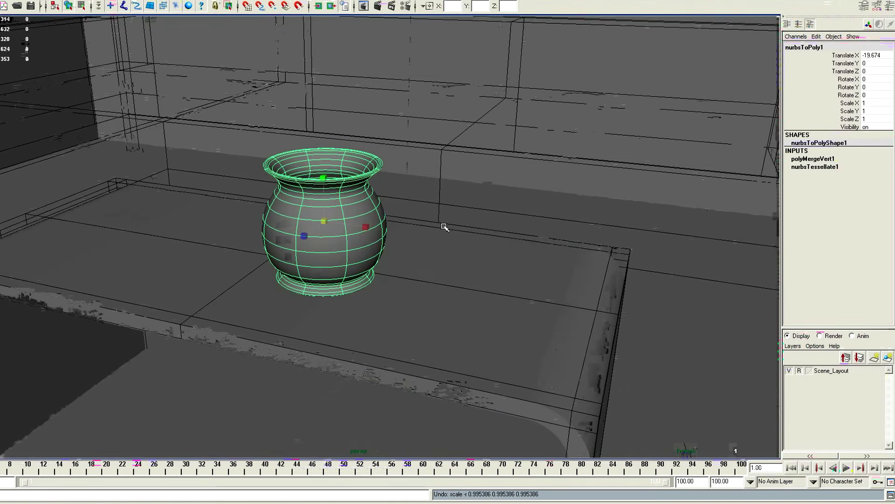
middle_click_drag(433, 196, 434, 205)
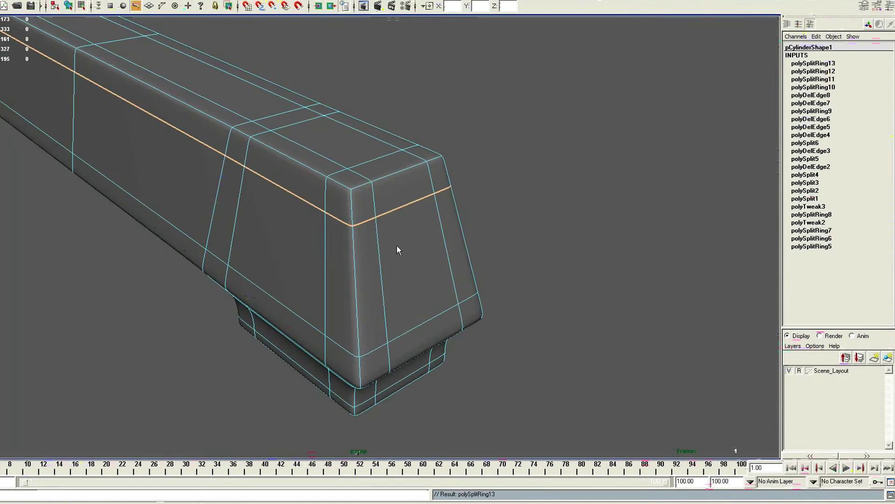
left_click_drag(396, 245, 339, 252, "alt")
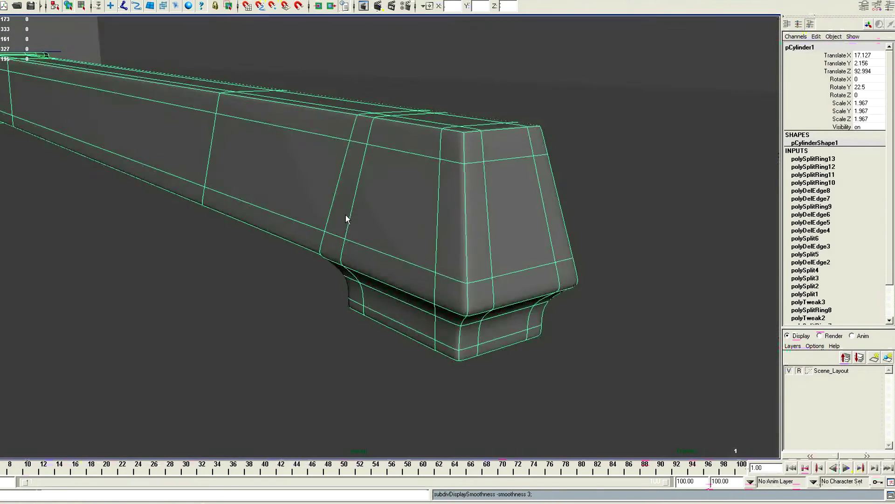
Put the cylinder hub in vertex mode and frame its vertex in top view.
mouse_move(348, 219)
left_mouse_down("alt")
mouse_move(180, 196)
mouse_move(367, 318)
mouse_move(265, 269)
mouse_move(347, 203)
left_mouse_up("alt")
right_click_drag(348, 204, 241, 195)
key("1")
left_click_drag(368, 280, 297, 186, "alt")
key("space")
left_click_drag(453, 197, 323, 261)
key("f")
right_click_drag(461, 250, 344, 336, "alt")
Move the hub vertex along edge-aligned axes, then return to perspective view.
key("w")
left_click_drag(346, 242, 334, 274)
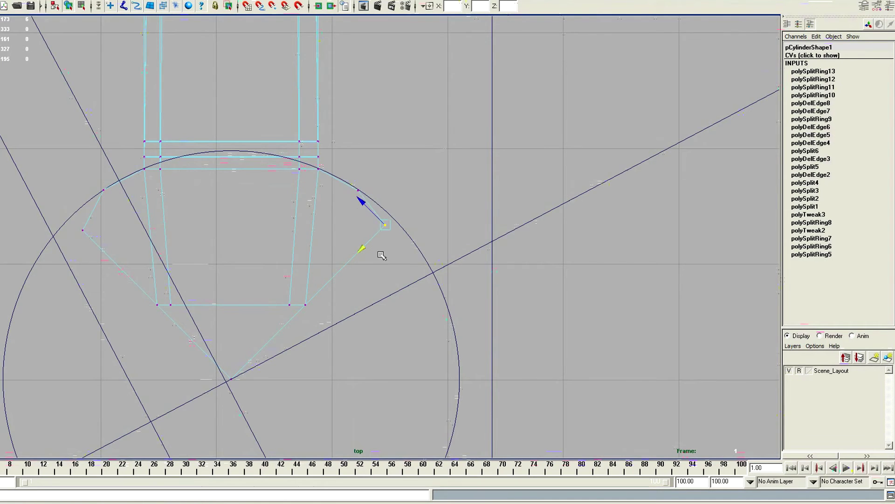
middle_click_drag(395, 218, 466, 251, "alt")
right_click_drag(466, 252, 530, 287, "alt")
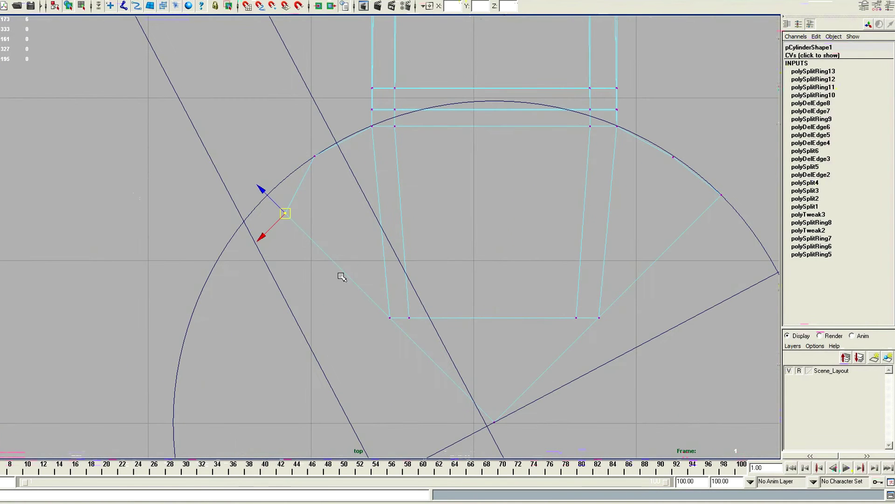
right_click_drag(485, 232, 433, 214, "alt")
key("space")
left_click_drag(443, 214, 445, 244)
left_click_drag(364, 221, 432, 219, "alt")
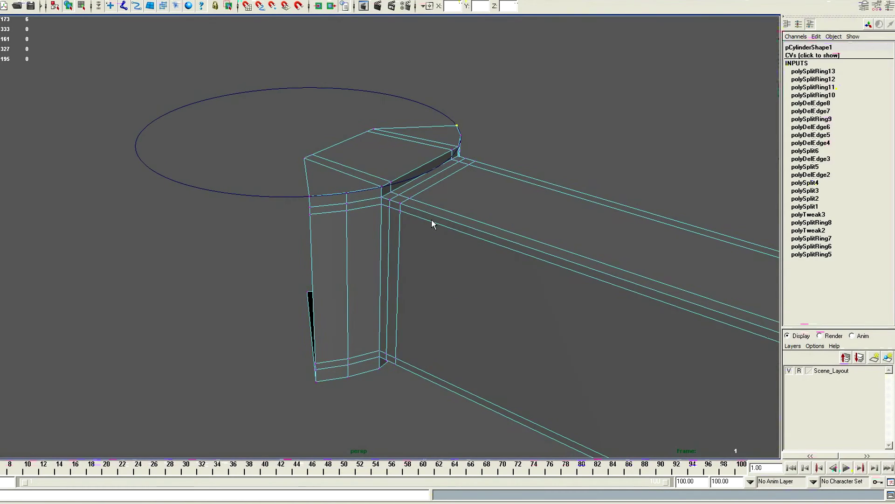
Select the four beams and the hub cylinder and combine them into one mesh.
key("F8")
key("3")
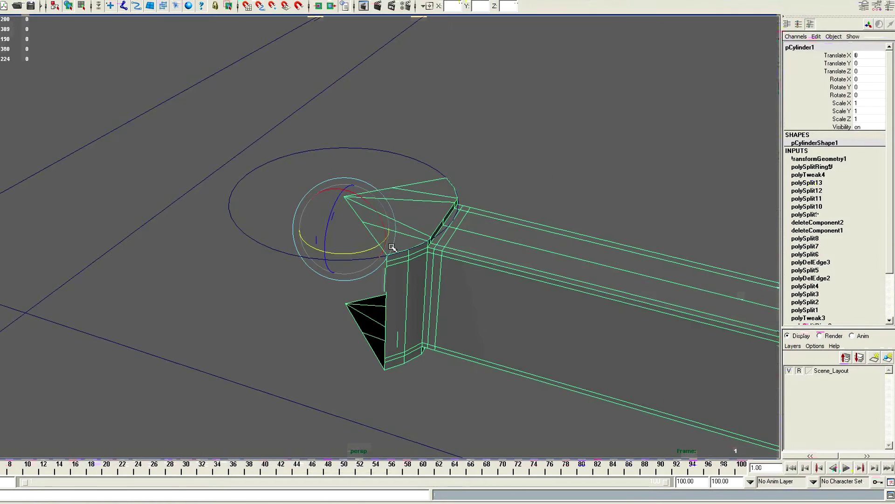
left_click(373, 250)
left_click_drag(373, 250, 489, 232, "alt")
right_click_drag(488, 232, 447, 220, "alt")
left_click_drag(448, 220, 412, 168, "alt")
left_click(404, 211)
right_click_drag(412, 164, 410, 253, "shift")
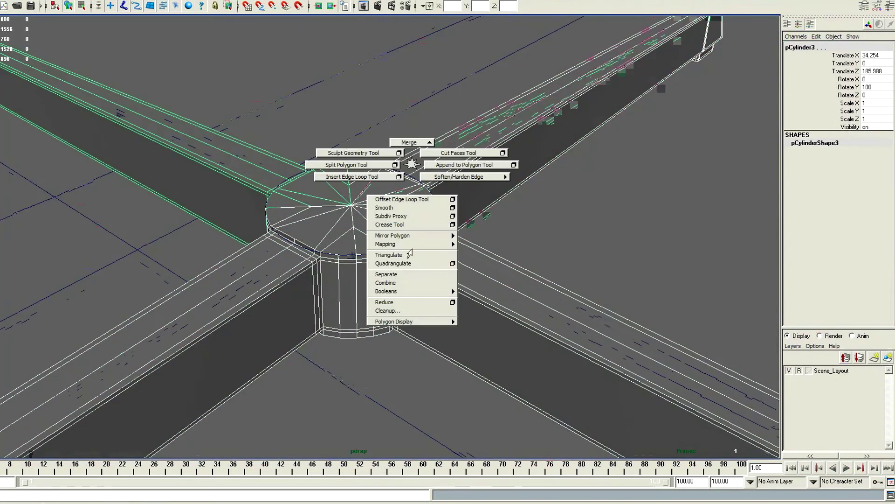
right_click_drag(407, 285, 407, 285, "shift")
Merge the vertices at the beam-hub junction and check the smoothed preview.
key("F9")
left_click_drag(265, 335, 439, 163)
right_click_drag(406, 175, 414, 130, "shift")
key("F8")
key("3")
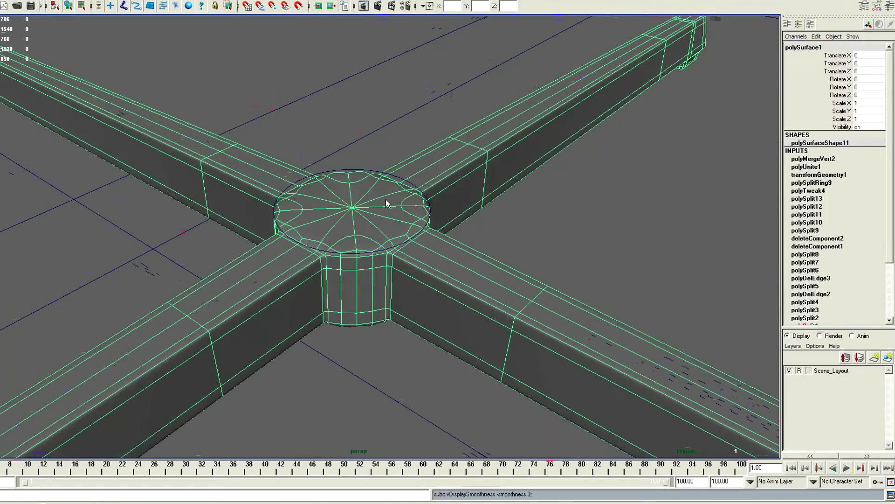
key("1")
left_click(462, 225)
scroll(420, 205, "up", 5)
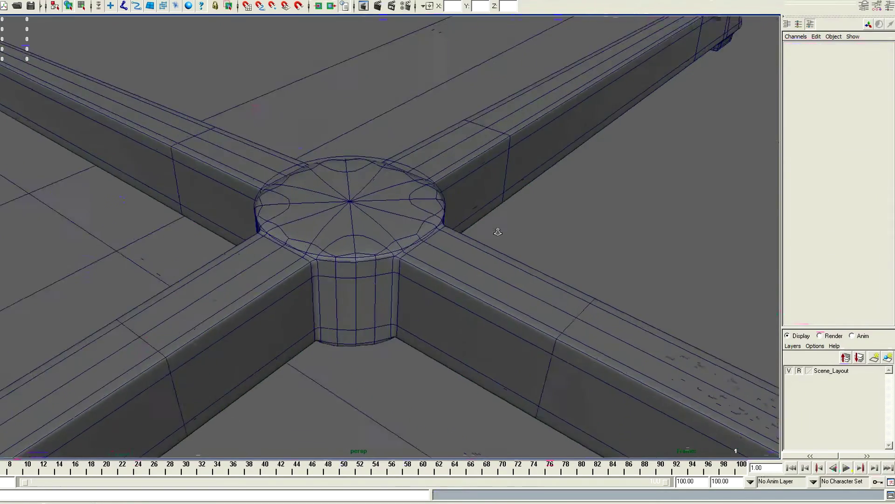
Reselect the combined mesh and extrude its selected edges for the chair seat.
left_click(403, 195)
left_click_drag(403, 195, 444, 173, "alt")
scroll(429, 221, "up", 1)
scroll(421, 225, "down", 3)
scroll(466, 196, "up", 3)
right_click_drag(489, 216, 523, 262, "shift")
scroll(495, 297, "up", 2)
scroll(524, 262, "down", 3)
left_click_drag(420, 303, 371, 378, "alt")
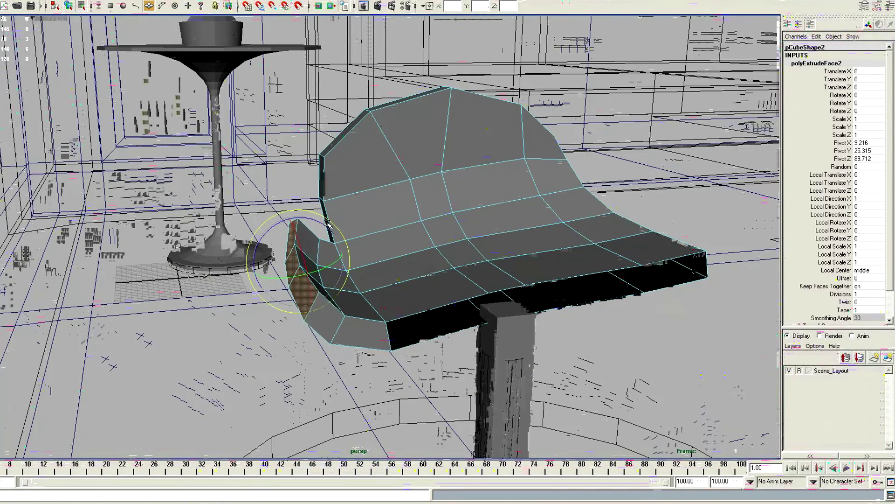
left_click_drag(411, 240, 460, 297, "alt")
Extrude the back faces twice and shift the vertical edge loop to shape the backrest.
key("ctrl+e")
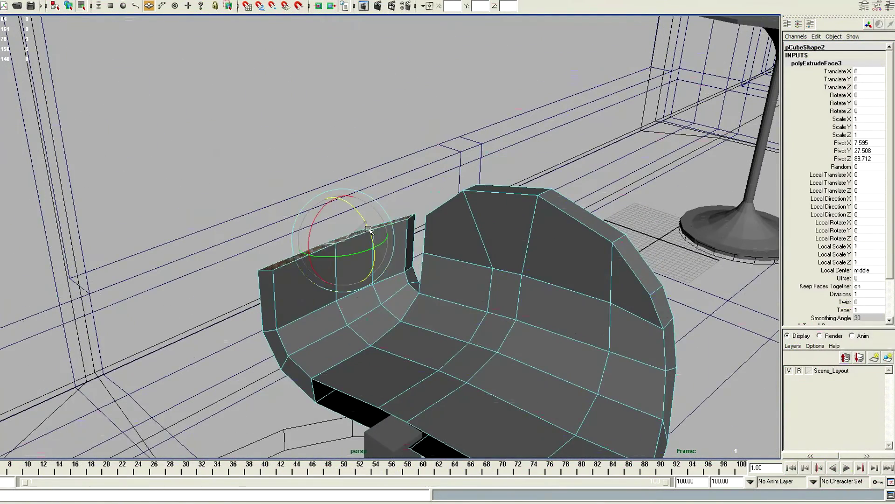
left_click_drag(374, 244, 396, 249, "alt")
key("ctrl+e")
left_click_drag(439, 207, 435, 260, "alt")
middle_click_drag(398, 240, 454, 285, "alt")
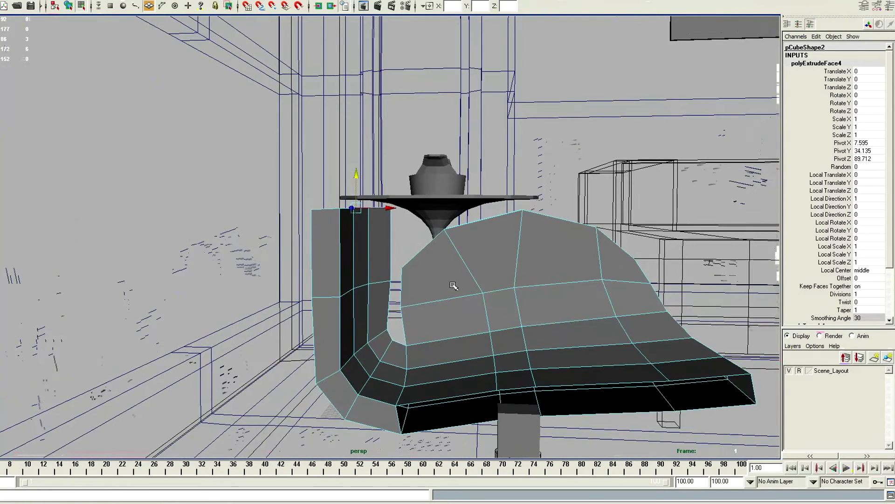
left_click_drag(434, 259, 351, 294, "alt")
key("F8")
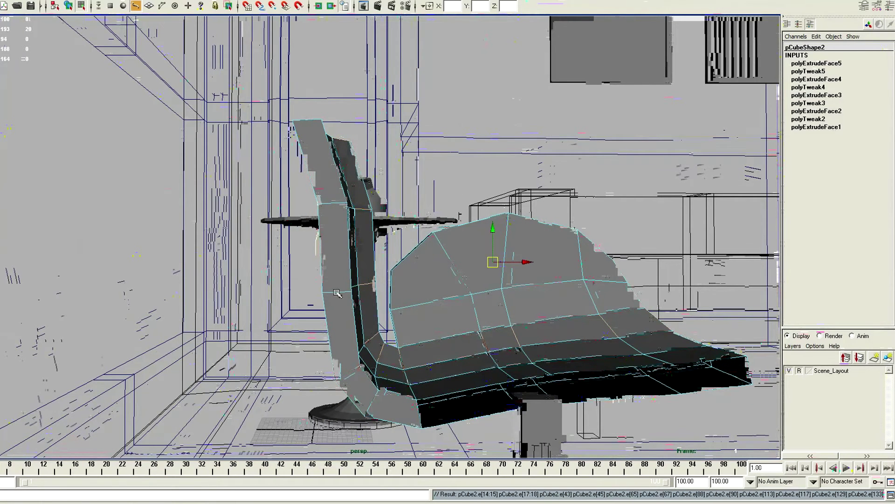
double_click(352, 293)
left_click_drag(383, 209, 402, 217)
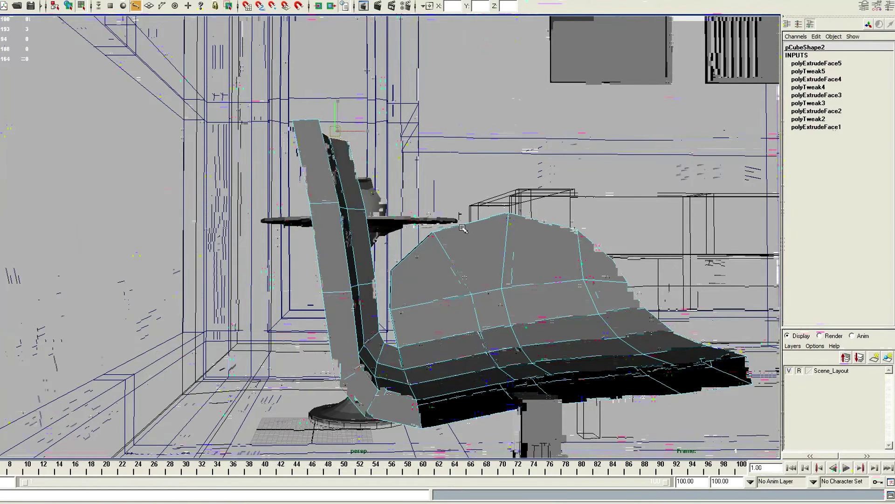
With soft selection on, nudge the inner-corner and column-top vertices of the backrest.
left_click_drag(462, 228, 421, 237, "alt")
key("F9")
key("b")
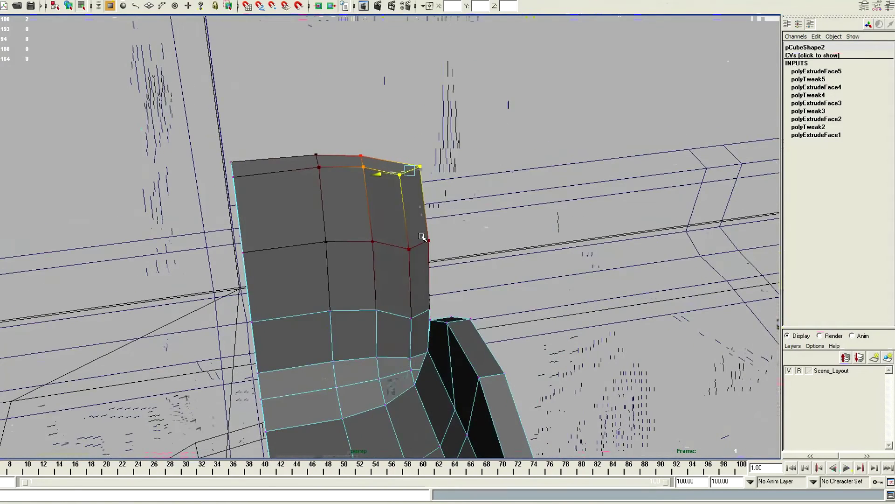
left_click_drag(353, 299, 411, 304, "alt")
left_click_drag(374, 233, 342, 306, "alt")
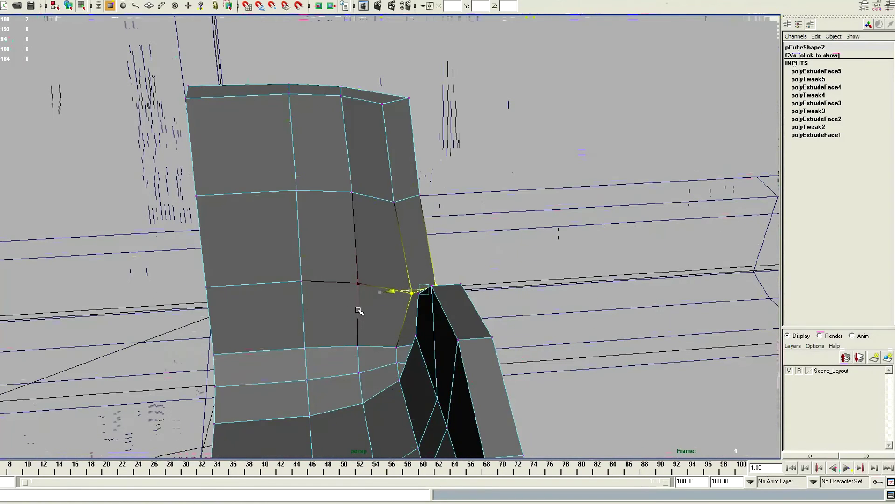
left_click_drag(391, 290, 334, 289)
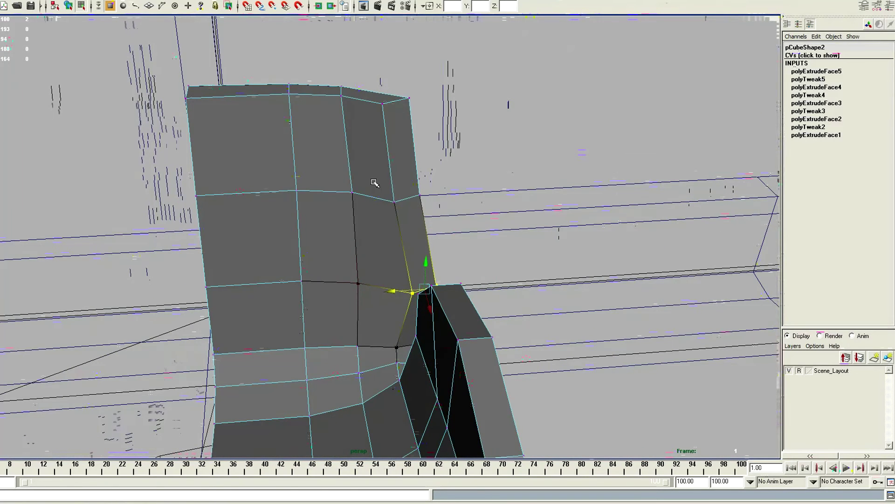
left_click_drag(430, 120, 429, 119)
left_click_drag(430, 120, 325, 294, "alt")
middle_click_drag(325, 294, 271, 316)
Slide the backrest's top-edge vertices left and right and select the lower edge loop.
left_click_drag(273, 315, 470, 233, "alt")
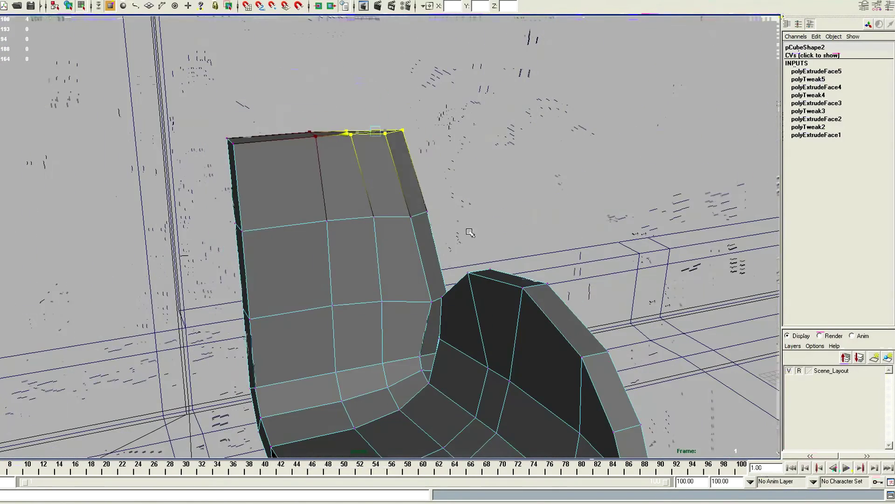
middle_click_drag(470, 232, 456, 232)
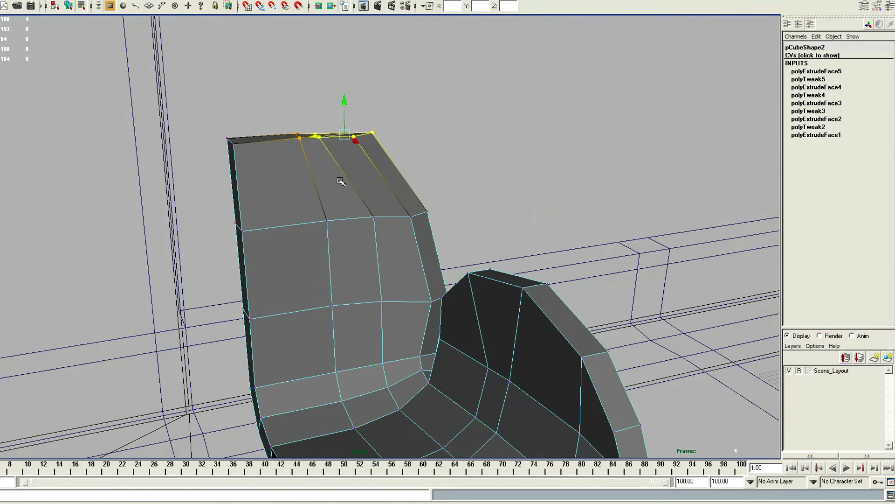
middle_click_drag(299, 229, 311, 210)
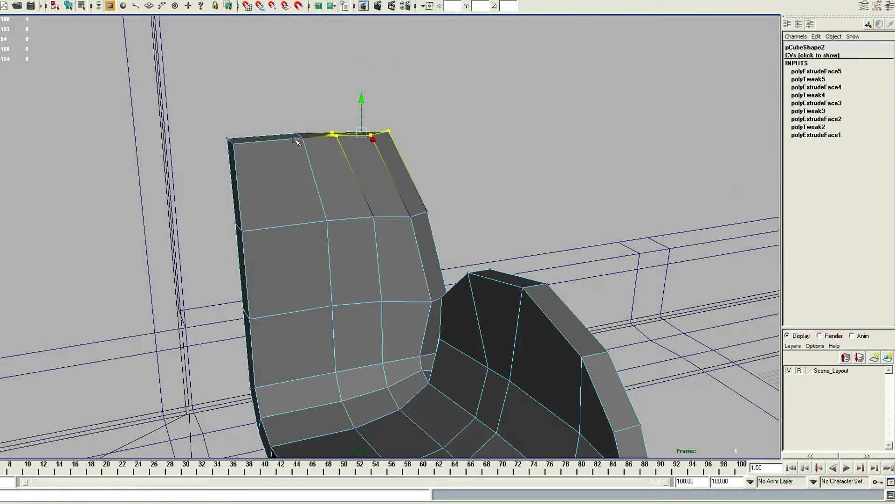
middle_click_drag(380, 215, 370, 210)
left_click_drag(298, 208, 484, 248)
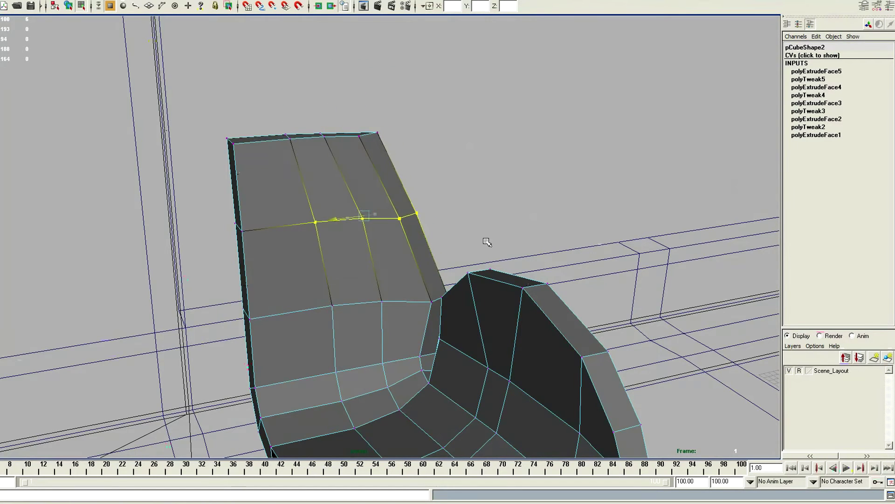
Shift the backrest top vertices left with soft falloff, then return to object mode.
key("F8")
left_click_drag(336, 236, 485, 255, "alt")
key("F8")
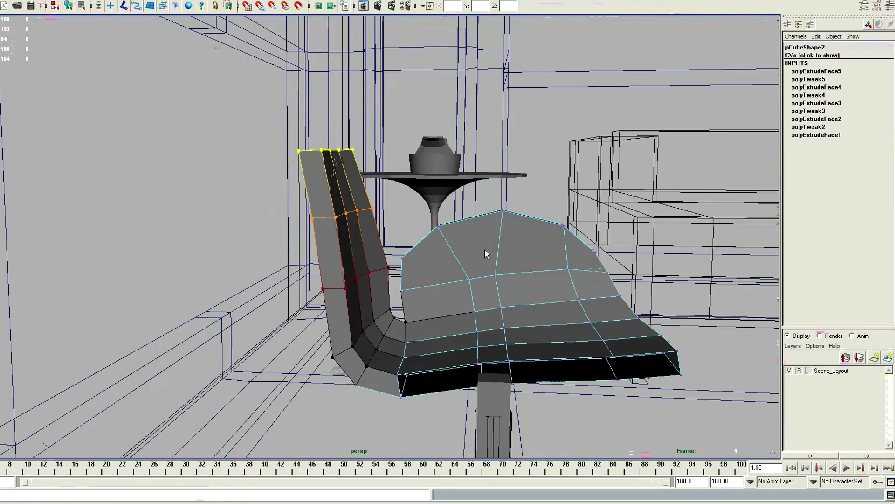
middle_click_drag(490, 258, 481, 258)
key("F8")
left_click_drag(504, 236, 302, 296, "alt")
key("F8")
key("F8")
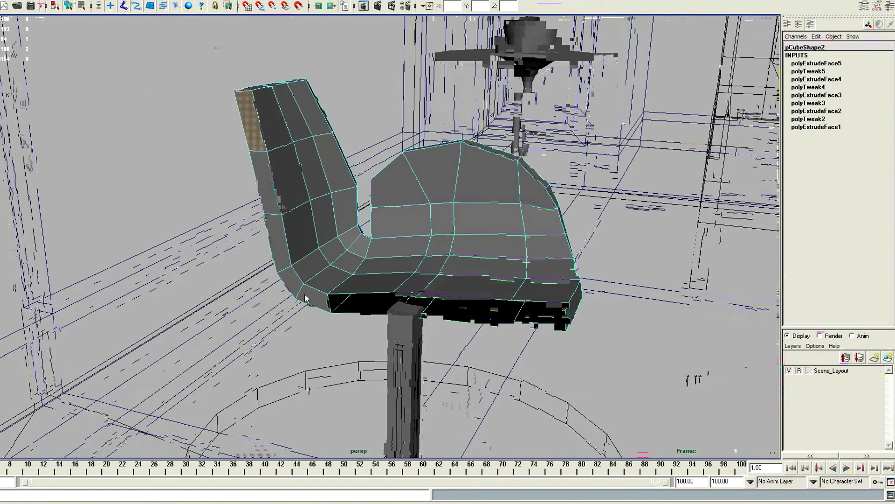
Mirror the half chair to form the full shell.
right_click(430, 174, "shift")
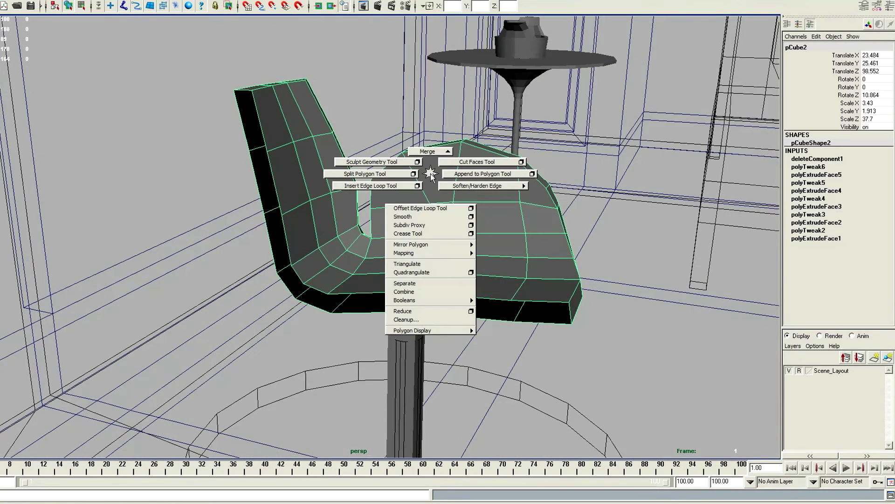
mouse_move(427, 246)
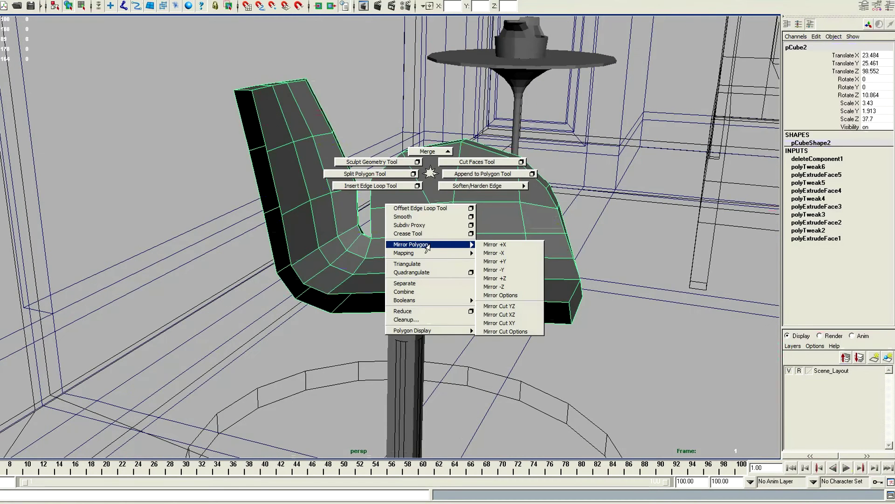
left_click(491, 253)
left_click_drag(491, 252, 344, 247, "alt")
Soft-select the seat's right-side vertices and pull the seat edge inward.
key("F8")
left_click_drag(266, 119, 294, 59, "alt")
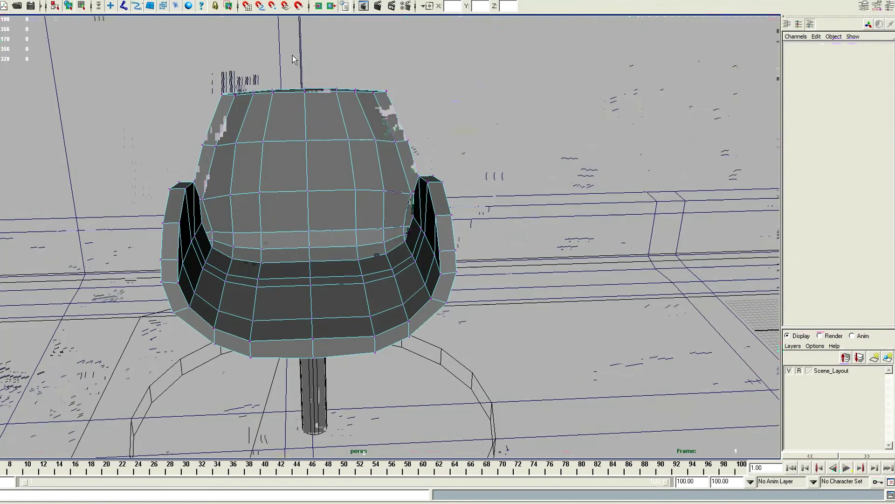
right_click(326, 220, "shift")
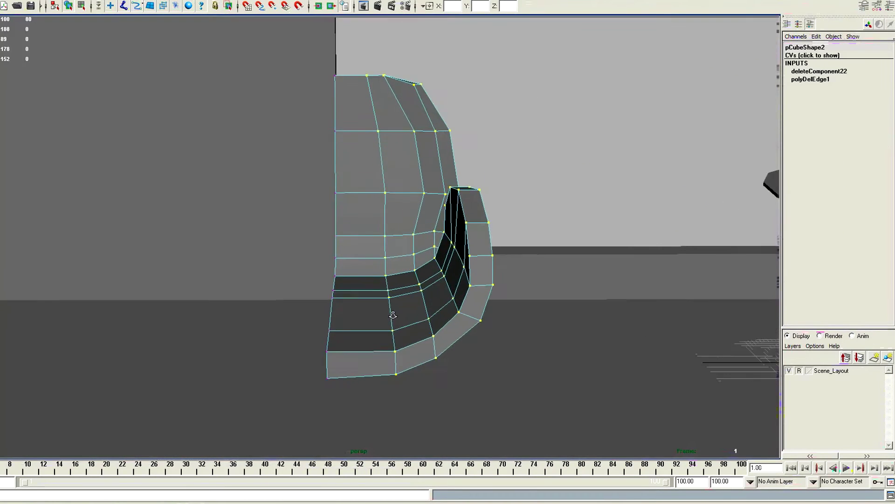
left_click_drag(393, 315, 426, 265, "alt")
left_click_drag(563, 359, 489, 326, "alt")
left_click_drag(454, 173, 560, 350)
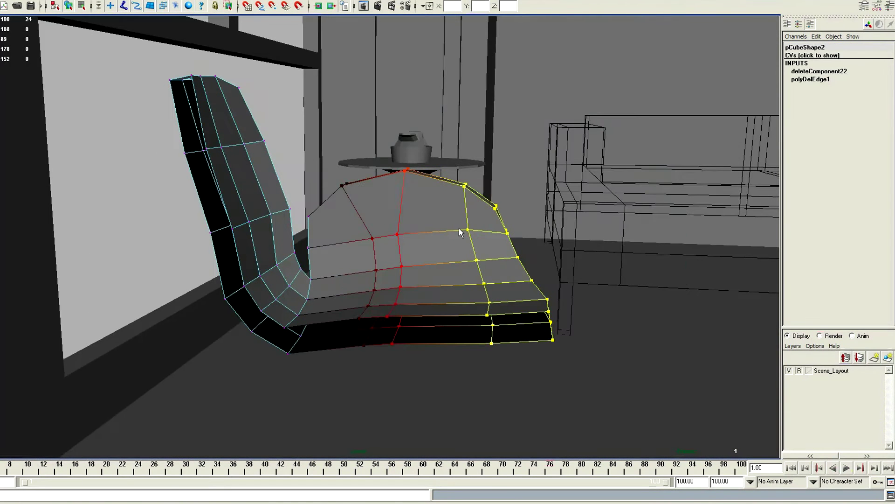
key("w")
middle_click_drag(525, 343, 506, 342)
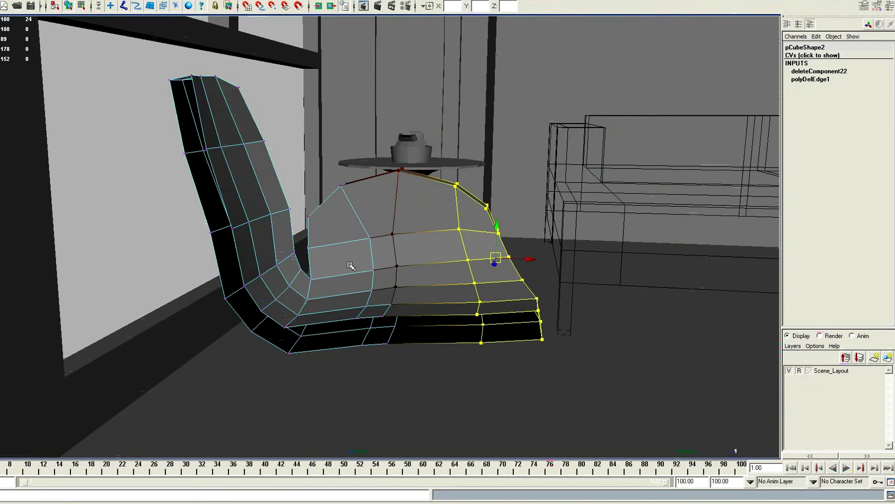
middle_click_drag(549, 380, 536, 380)
key("F8")
Mirror the chair geometry, merge the centre-seam vertices, and preview it smoothed.
left_click_drag(415, 267, 414, 201, "alt")
right_click_drag(414, 202, 523, 294, "shift")
left_click_drag(524, 294, 380, 200, "alt")
key("F9")
left_click_drag(310, 107, 380, 410)
right_click_drag(391, 193, 406, 152, "shift")
key("F8")
key("3")
left_click_drag(350, 194, 410, 280, "alt")
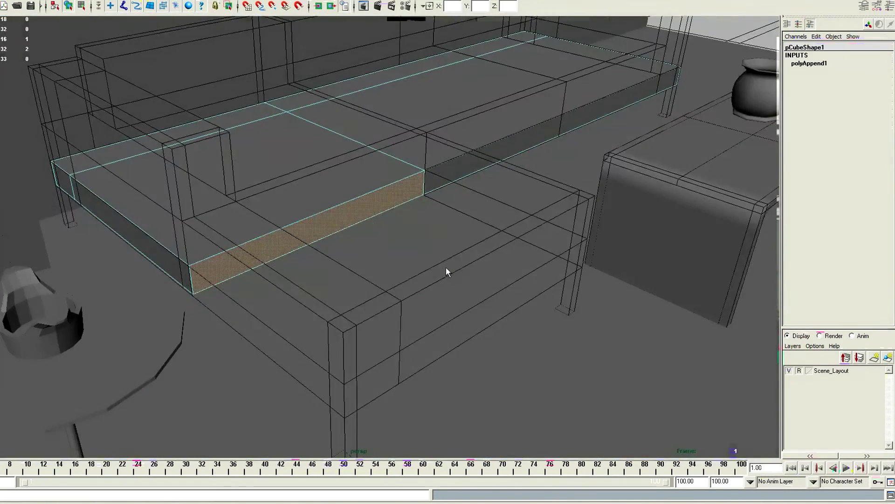
Extrude a sofa base face outward and down.
right_click_drag(445, 272, 317, 369, "shift")
middle_click_drag(317, 368, 381, 391)
left_click_drag(381, 391, 293, 207, "alt")
key("F8")
Insert an edge loop along the sofa base with the Insert Edge Loop Tool.
key("F10")
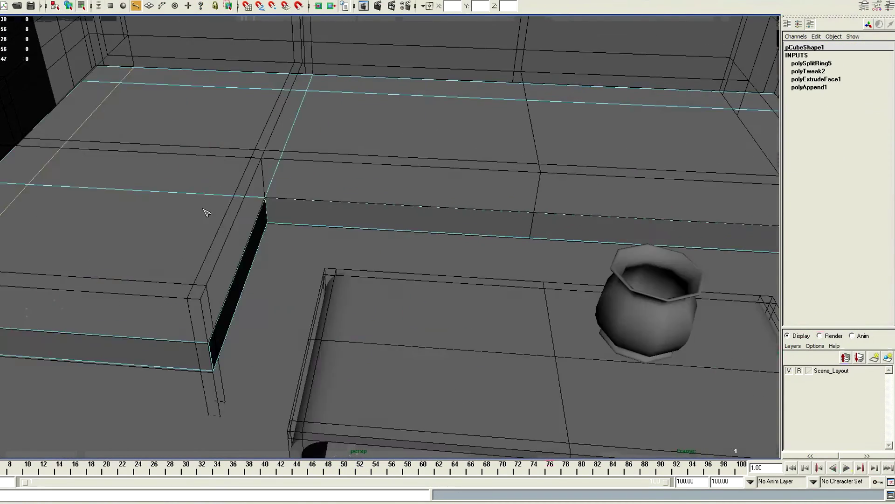
left_click_drag(205, 210, 372, 202, "alt")
right_click_drag(371, 202, 400, 190, "alt")
left_click(428, 259)
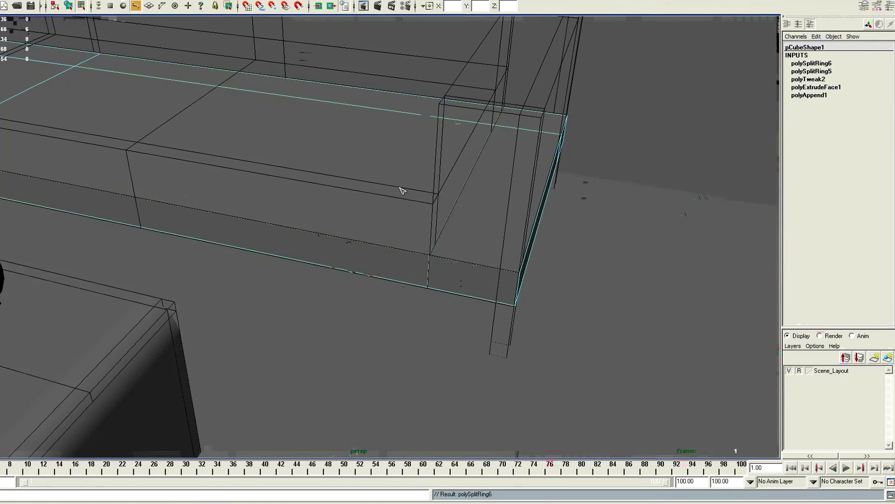
left_click_drag(400, 190, 344, 167, "alt")
Extrude the backrest and arm top faces upward to raise them.
right_click_drag(344, 168, 294, 231, "alt")
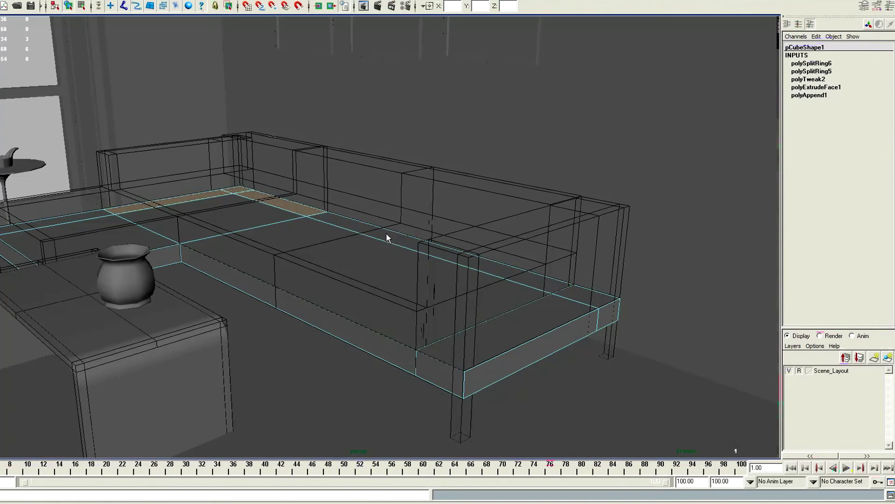
left_click(592, 304, "shift")
left_click(469, 251, "shift")
right_click_drag(470, 251, 391, 273, "shift")
middle_click_drag(276, 299, 420, 243)
left_click_drag(419, 243, 332, 248, "alt")
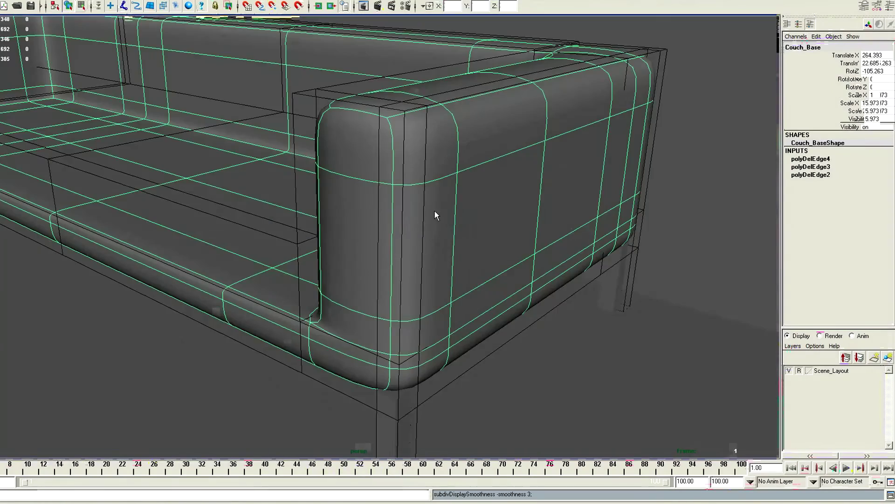
Add two edge loops across the sofa arm and backrest.
key("F8")
left_click(393, 384)
left_click_drag(393, 384, 357, 174, "alt")
left_click(312, 163)
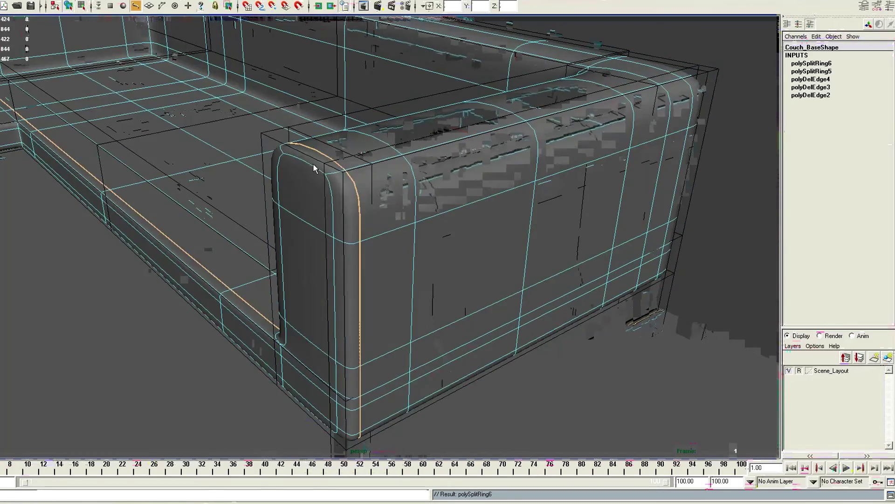
left_click(310, 158)
Add four edge loops across the chaise cushion block.
left_click_drag(275, 256, 320, 281, "alt")
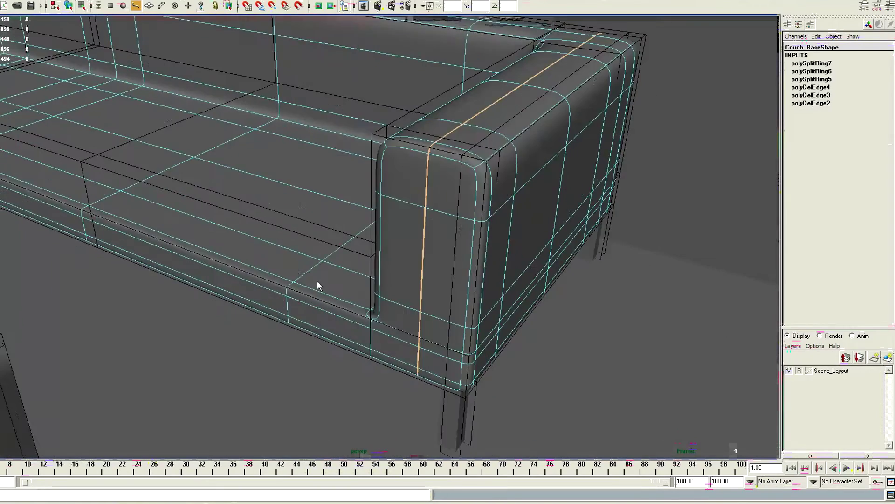
left_click_drag(414, 270, 378, 274, "alt")
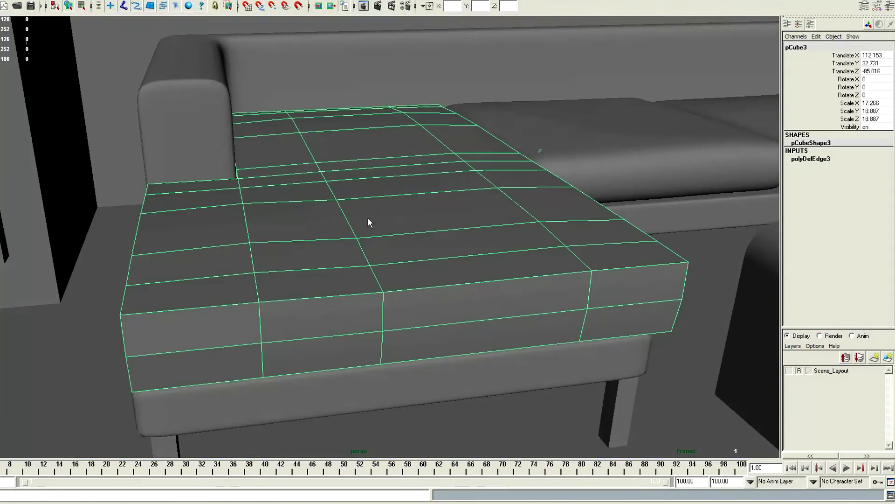
left_click(233, 250)
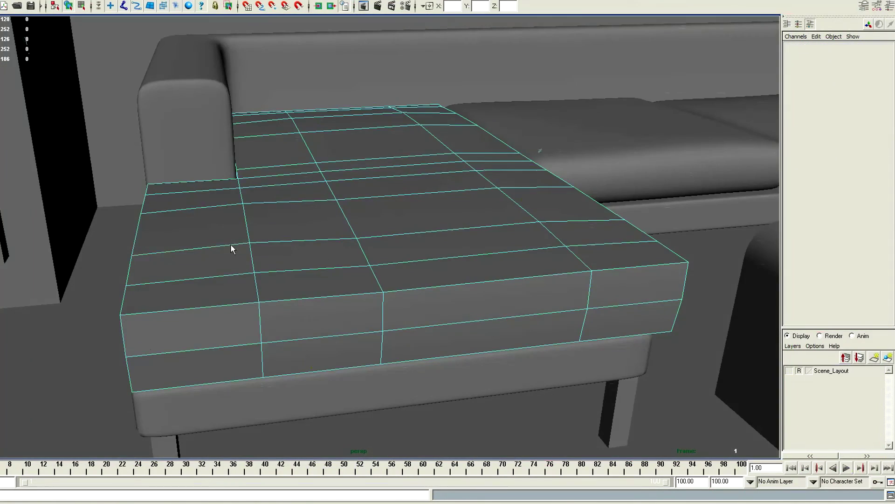
left_click(350, 314)
left_click(466, 236)
left_click(551, 239)
left_click_drag(552, 240, 320, 303, "alt")
right_click(344, 156)
Sculpt-brush the chaise cushion top with the Sculpt Geometry Tool and preview it smoothed.
mouse_move(355, 251)
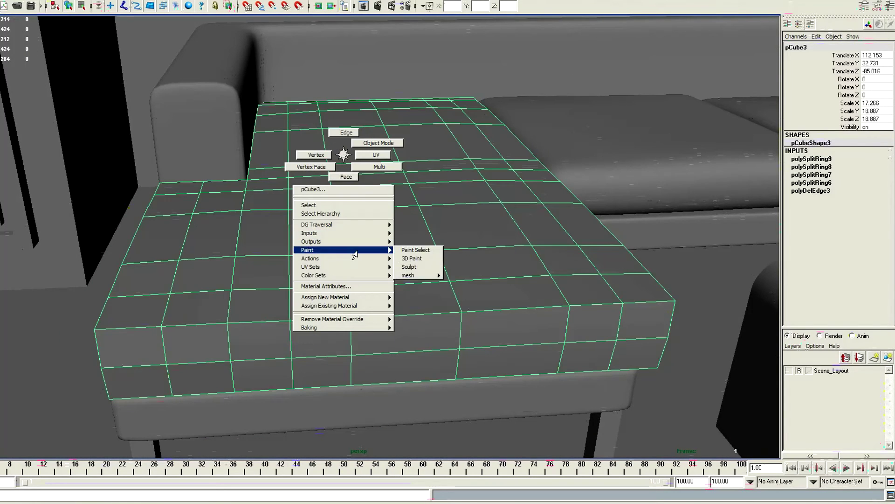
left_click(418, 267)
mouse_move(295, 214)
left_mouse_down("alt")
mouse_move(230, 236)
mouse_move(338, 199)
left_mouse_up("alt")
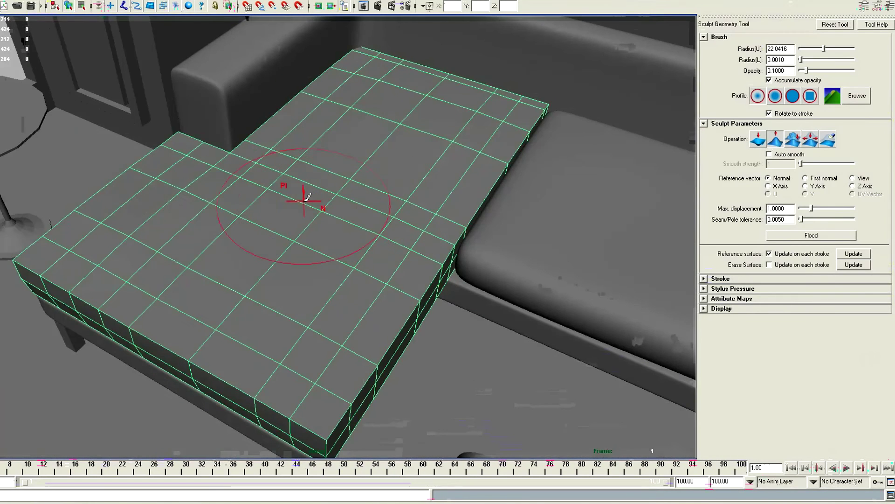
mouse_move(270, 213)
left_mouse_down("alt")
mouse_move(265, 206)
mouse_move(316, 254)
mouse_move(297, 169)
mouse_move(336, 154)
mouse_move(347, 130)
left_mouse_up("alt")
key("3")
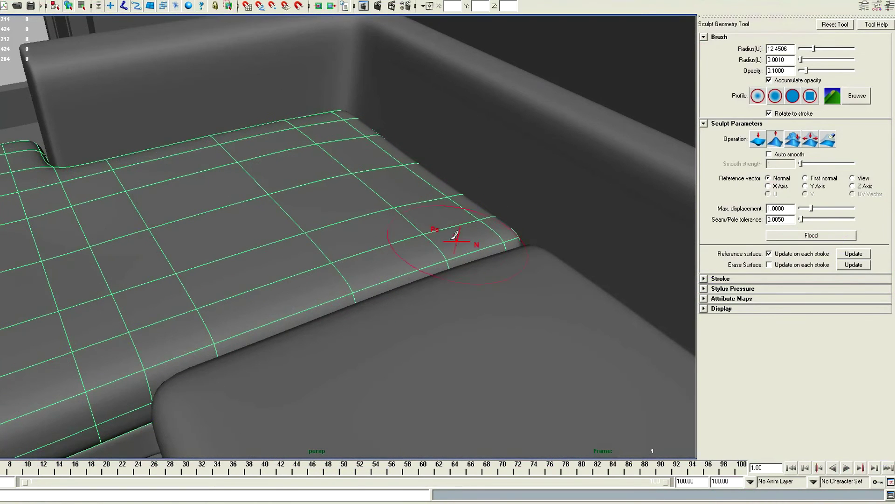
scroll(325, 223, "down", 10)
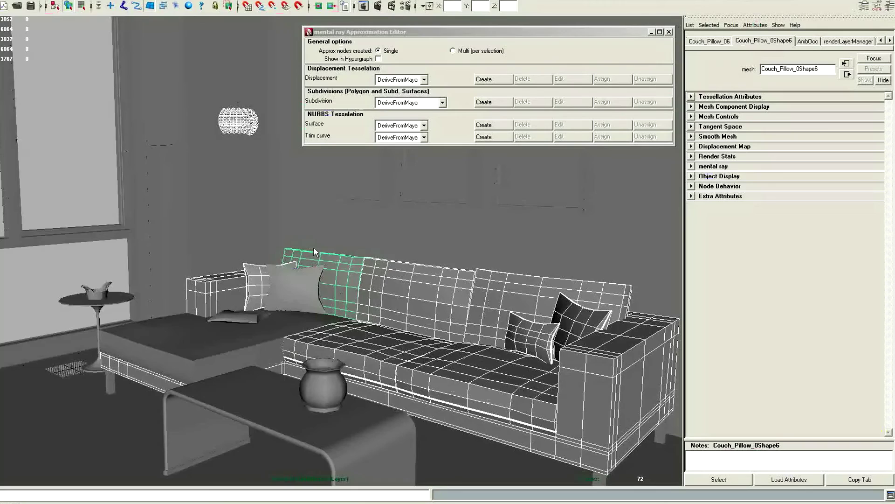
scroll(194, 340, "up", 5)
Select the pillows, chaise seat, tables, bowl and chair parts, then create a Subdivision approximation.
left_click(294, 280)
left_click(267, 284)
left_click(253, 321)
left_click(186, 411)
middle_click_drag(187, 410, 299, 344, "alt")
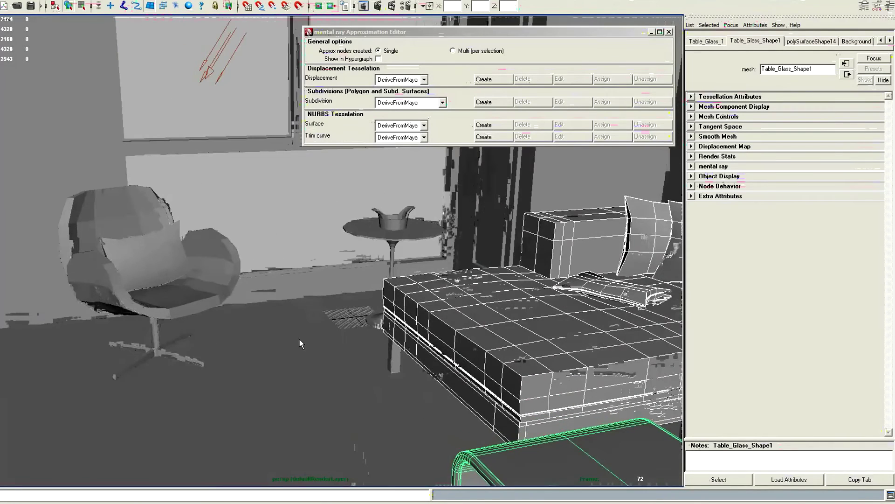
left_click(389, 250)
left_click(391, 226)
left_click(173, 266)
left_click(157, 295)
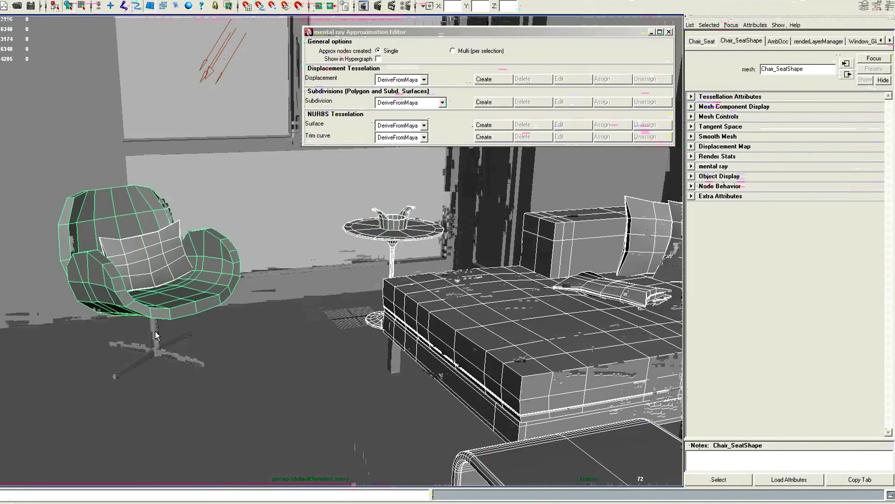
left_click(156, 332)
left_click(490, 102)
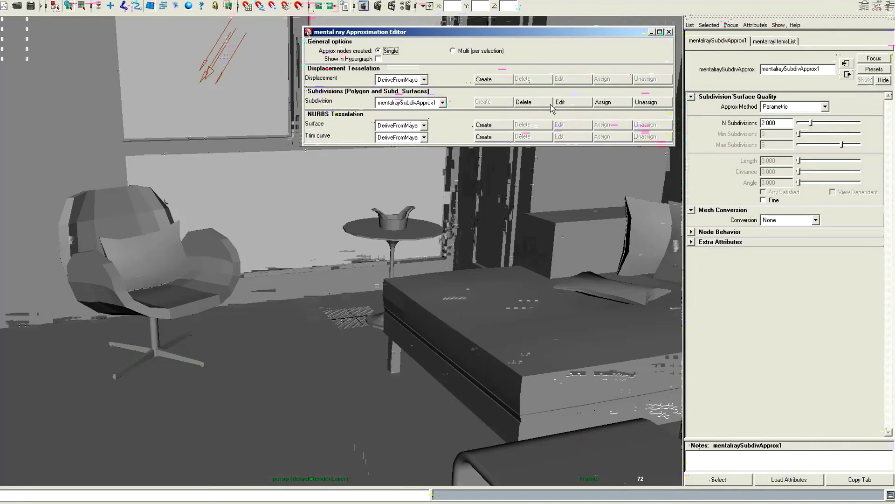
right_click_drag(530, 259, 289, 326, "alt")
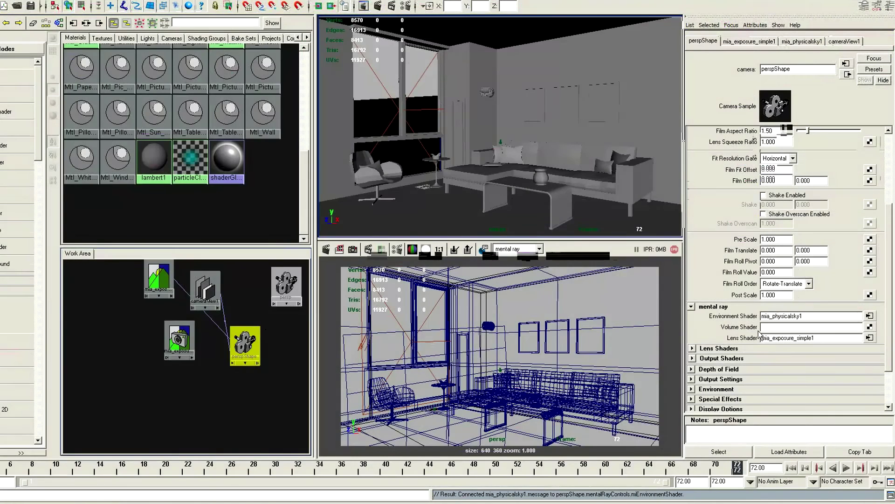
Replace the camera's physical sky environment with a mip_gamma_gain node at Gain 16.
right_click(758, 317)
left_click(752, 339)
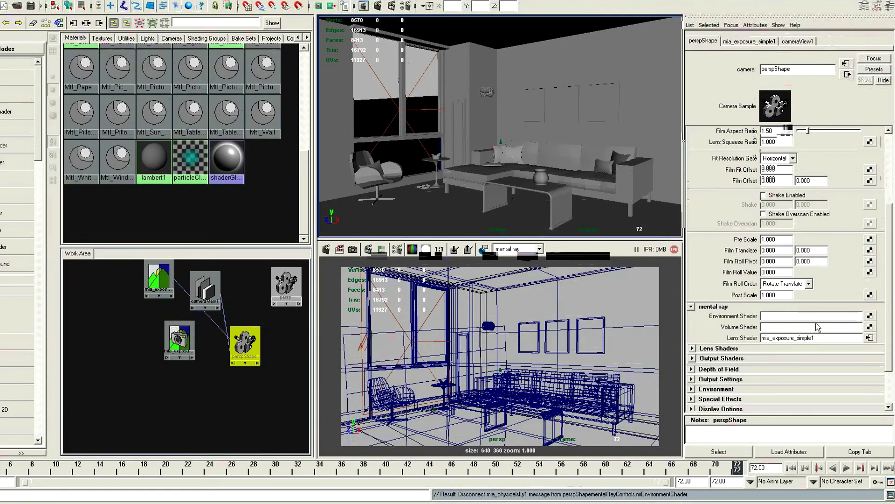
left_click(869, 316)
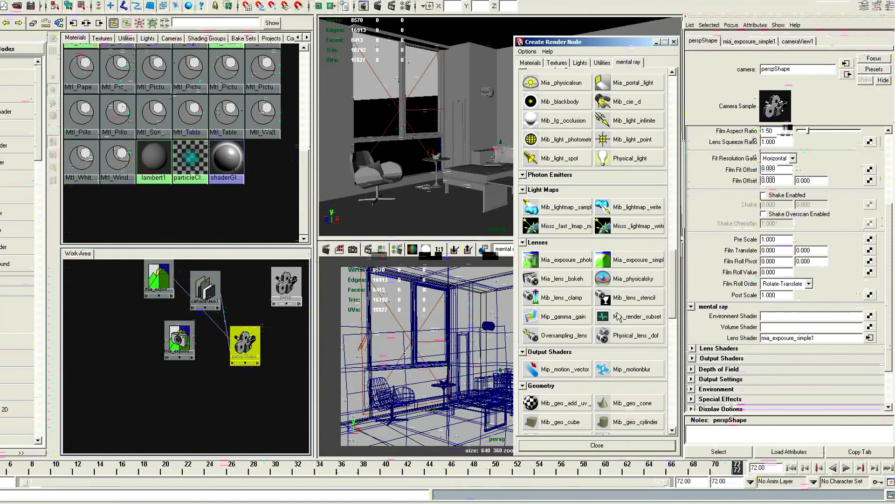
left_click(563, 317)
left_click_drag(782, 154, 738, 155)
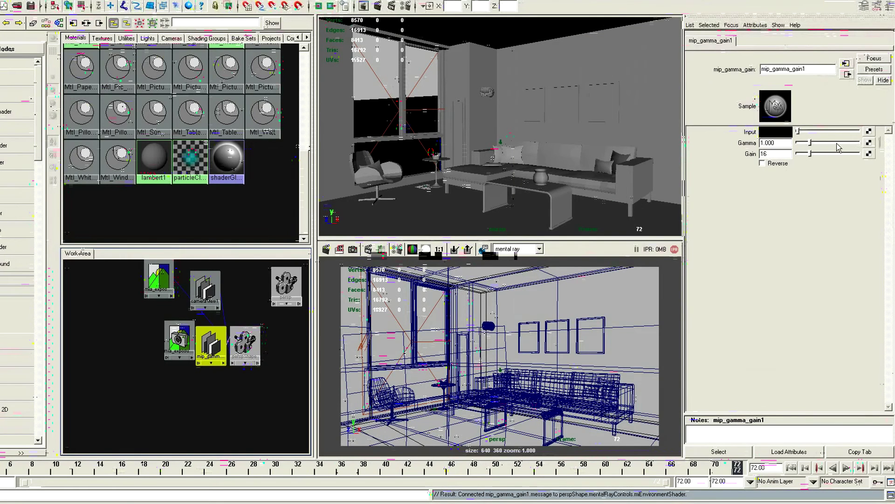
List mental ray node types for the gamma-gain node's Input.
left_click(868, 131)
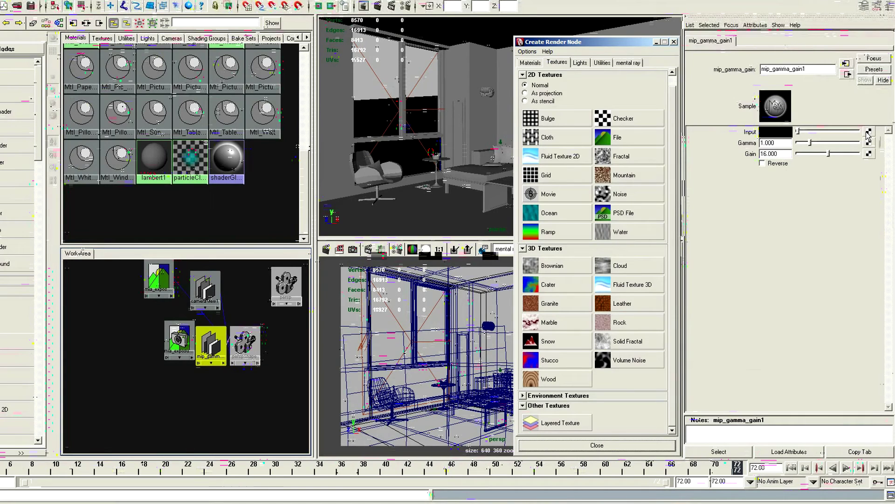
left_click(639, 64)
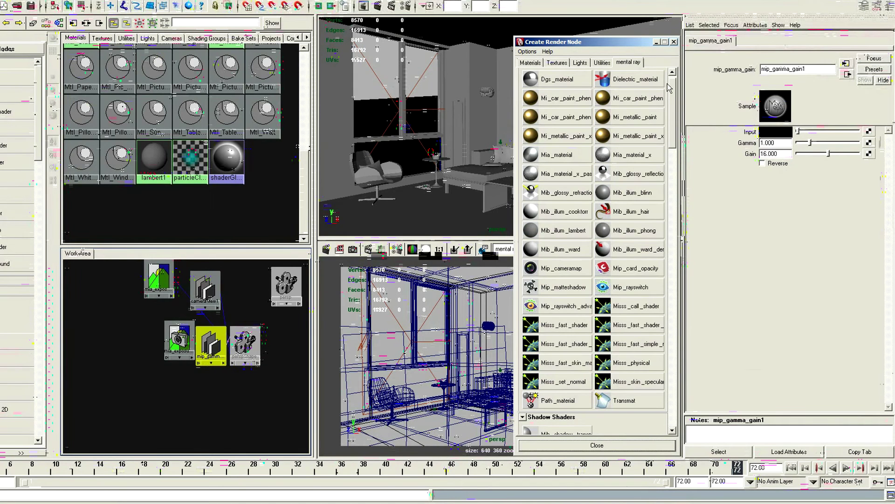
left_click_drag(675, 92, 677, 226)
Feed the gain input with a mia_envblur node using a Mib_lookup_spherical environment.
left_click(559, 182)
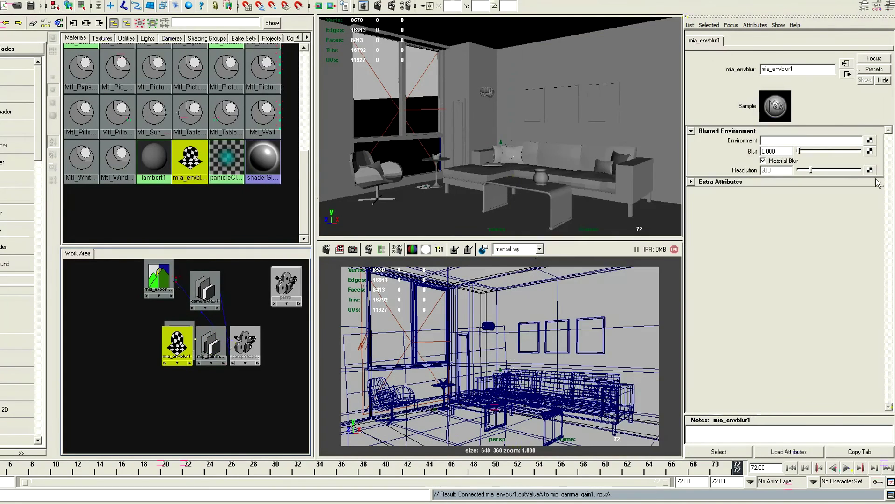
left_click(870, 147)
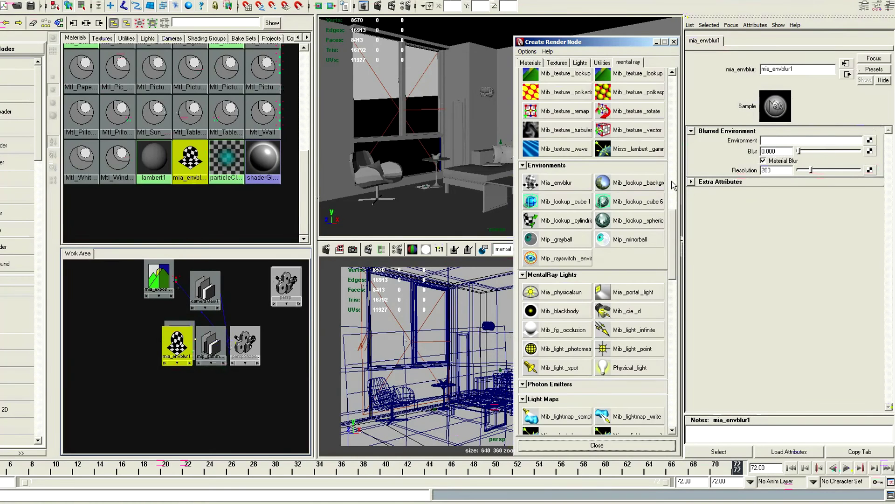
left_click(646, 224)
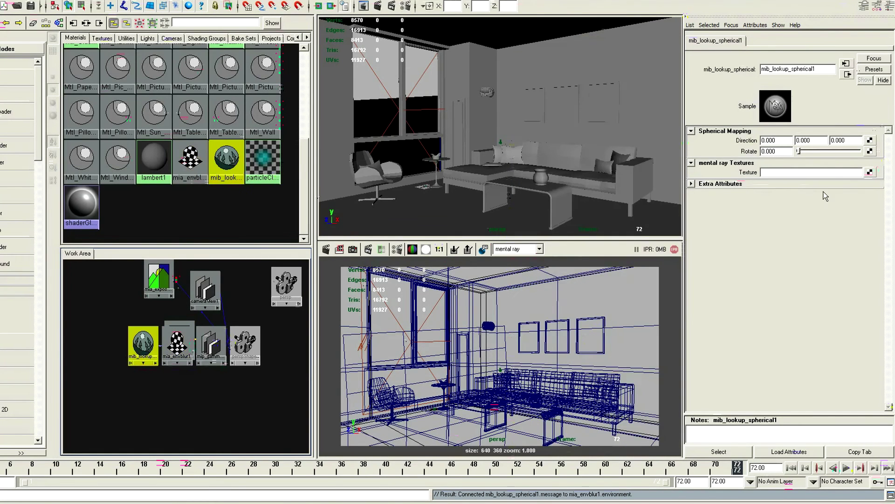
Load castle5_color.hdr from Misc_Images as the spherical lookup's texture.
left_click(870, 172)
left_click(870, 227)
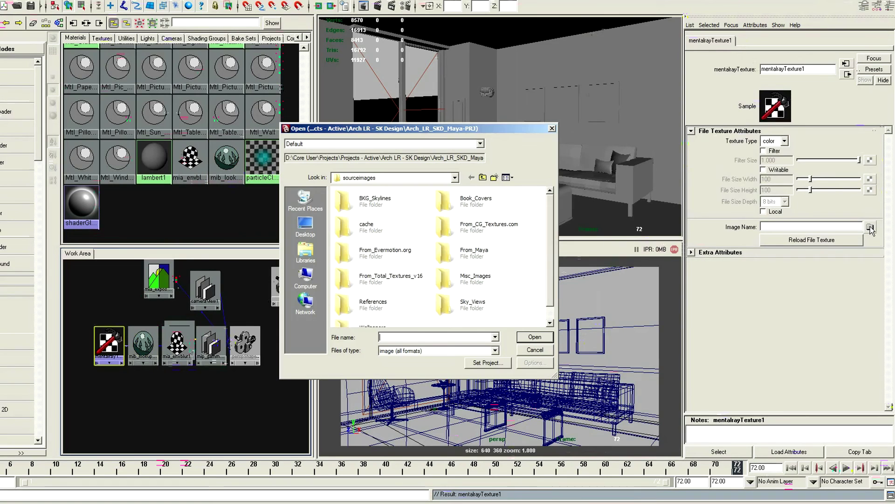
double_click(480, 275)
left_click(387, 278)
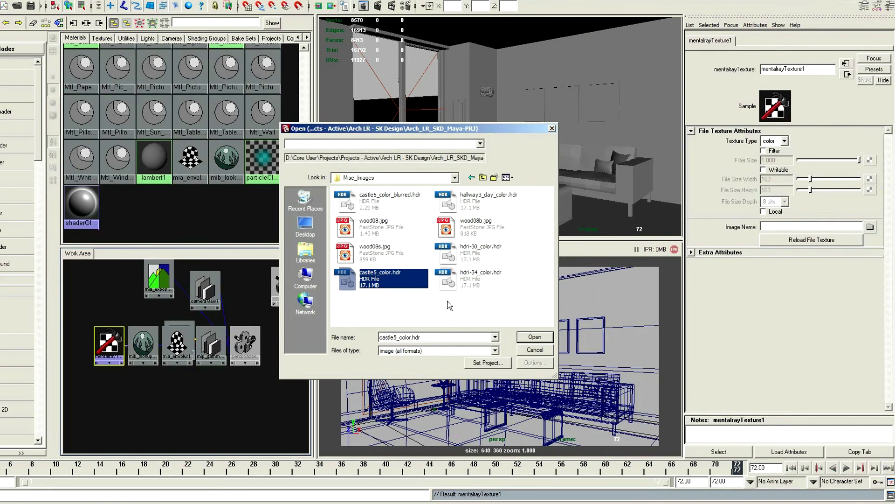
left_click(528, 339)
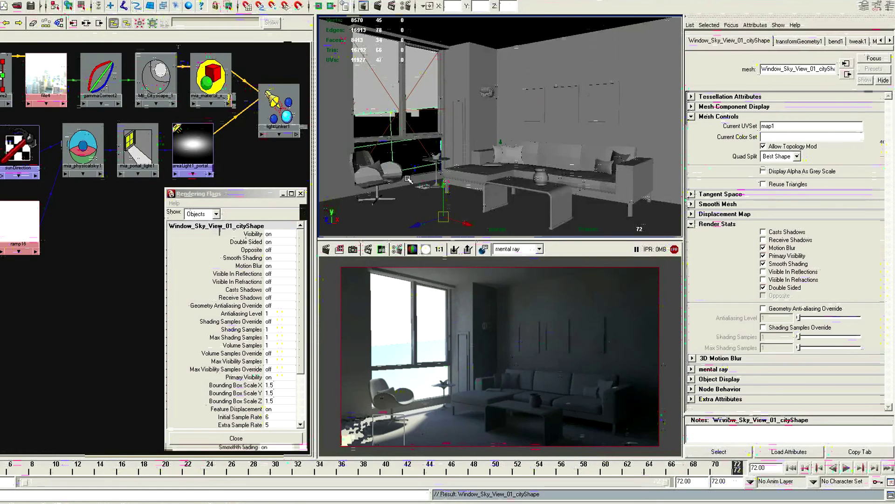
Render an IPR region over the window and select mia_portal_light1.
left_click_drag(365, 265, 462, 415)
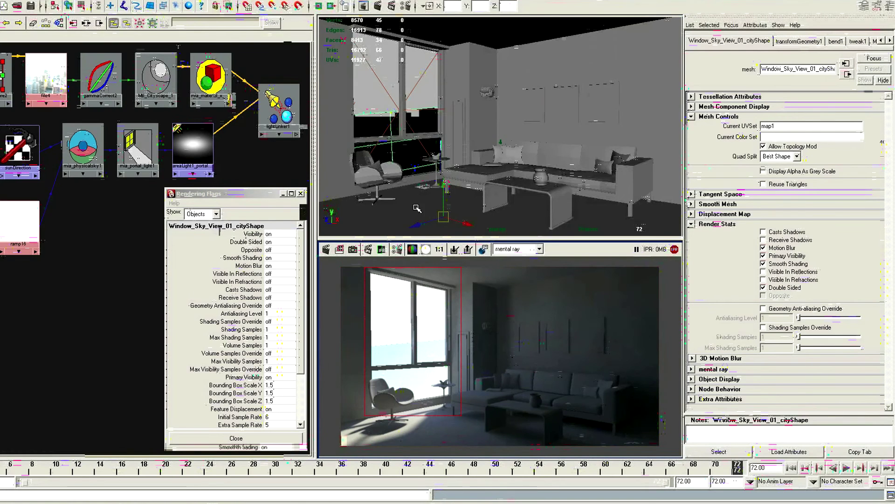
middle_click_drag(518, 173, 525, 120)
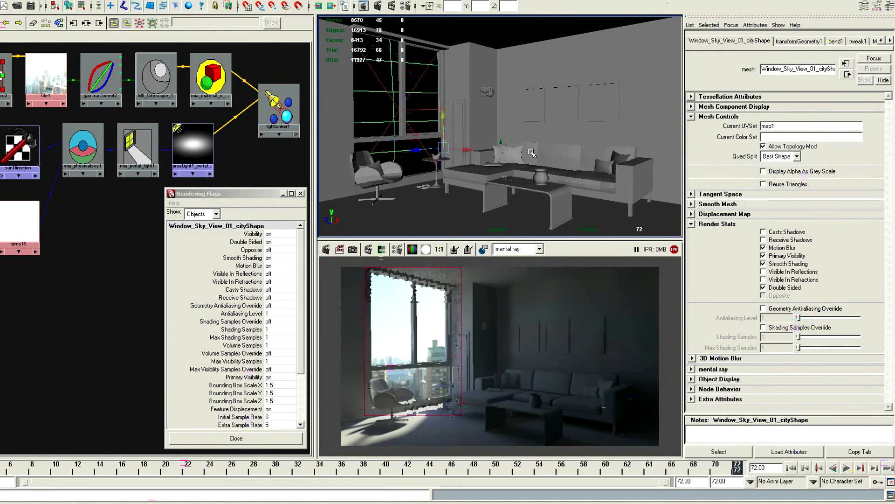
left_click(136, 151)
Set its Intensity Multiplier to 5, re-render the full preview, and move the area light to the room centre.
double_click(774, 149)
type("5")
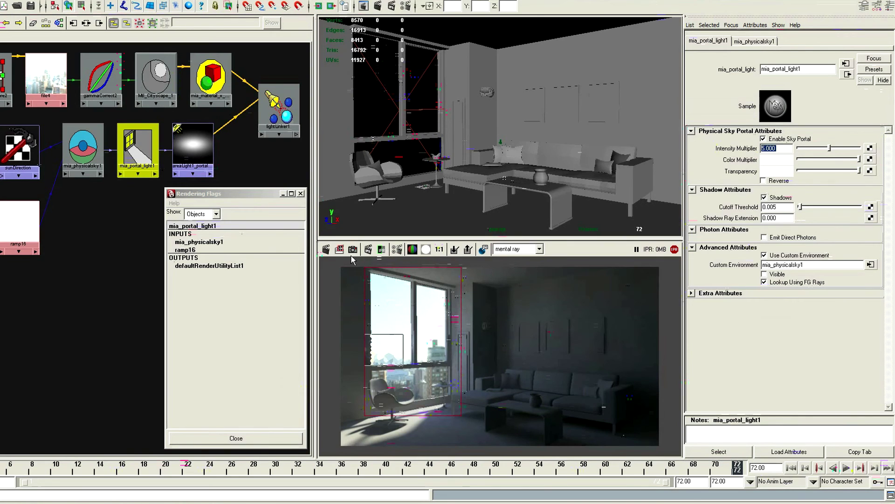
left_click(353, 270)
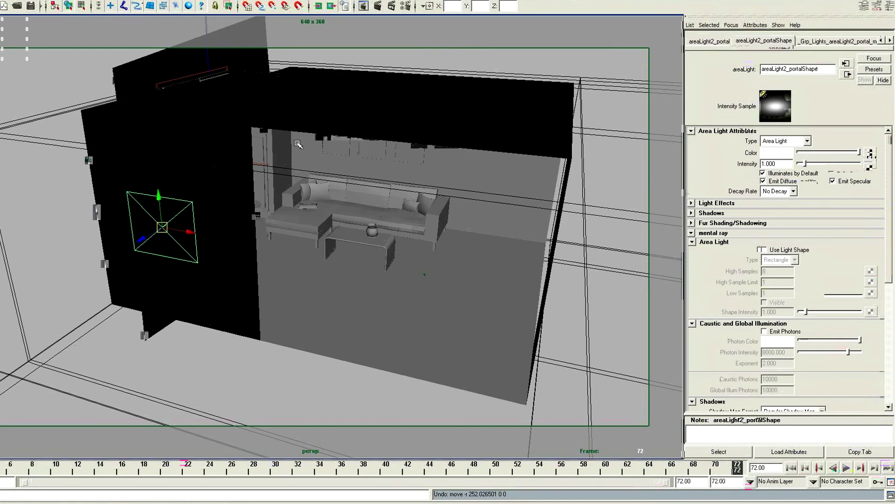
middle_click_drag(299, 144, 530, 190)
Scale the area light across the room opening, enable Use Light Shape, and set High Samples to 32.
middle_click_drag(441, 188, 623, 160)
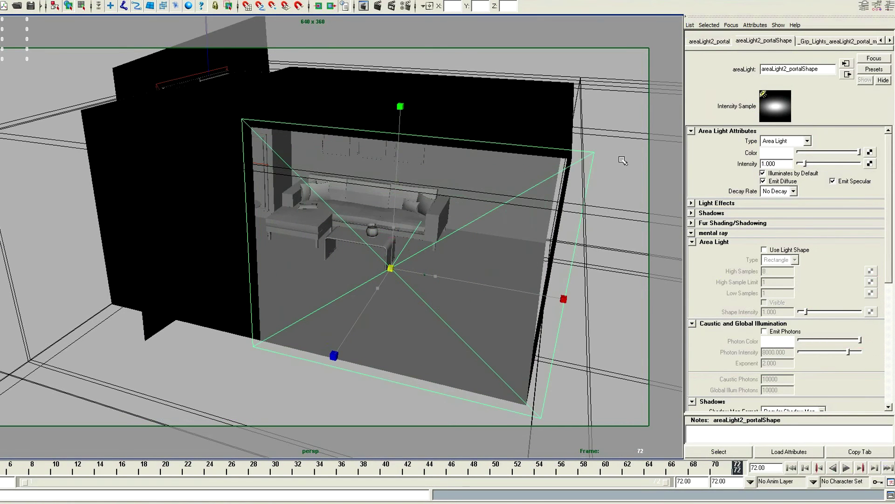
scroll(548, 163, "up", 10)
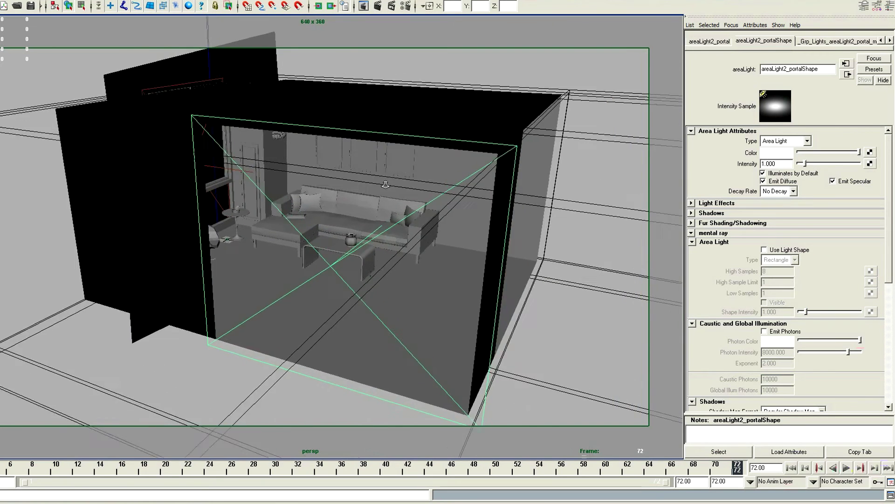
scroll(421, 180, "up", 1)
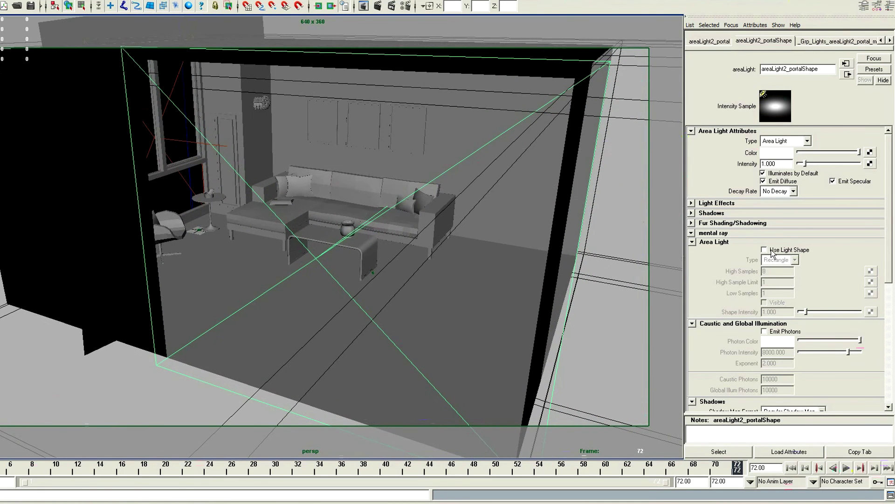
left_click(764, 250)
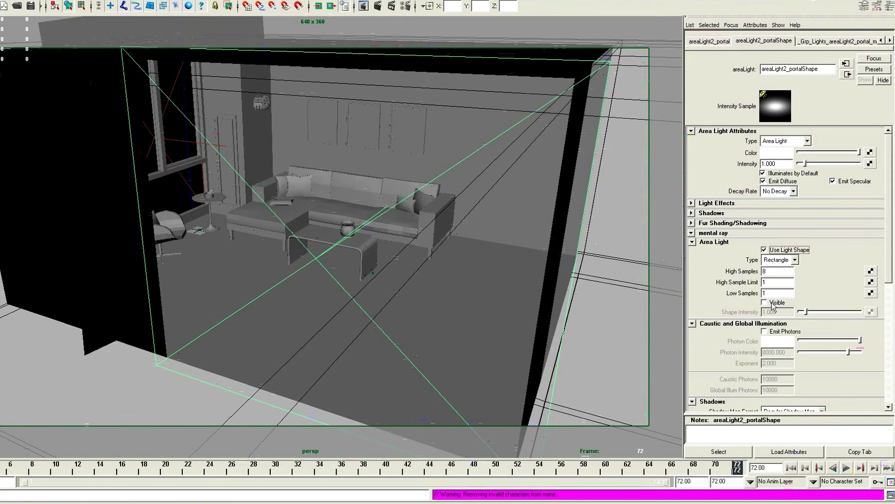
double_click(770, 271)
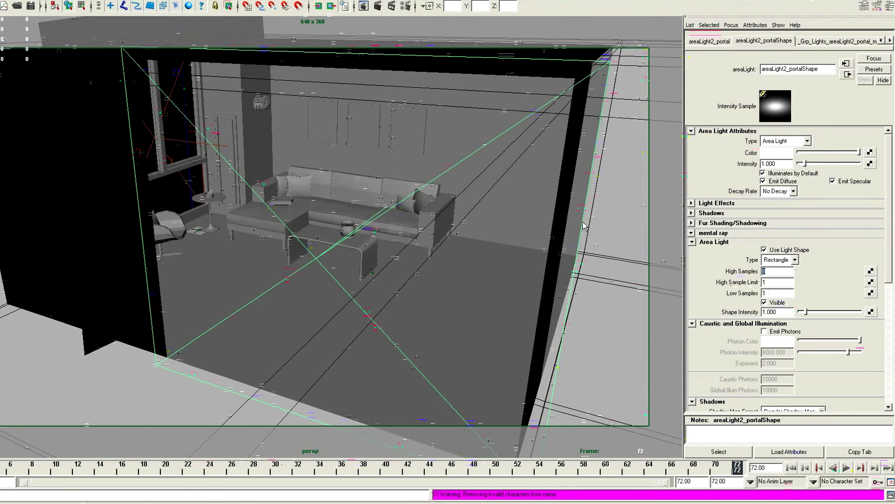
type("32")
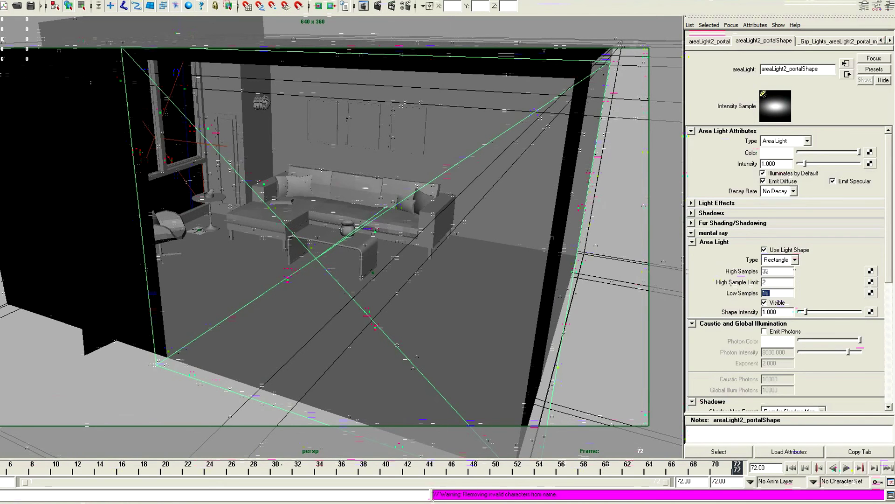
scroll(889, 229, "down", 10)
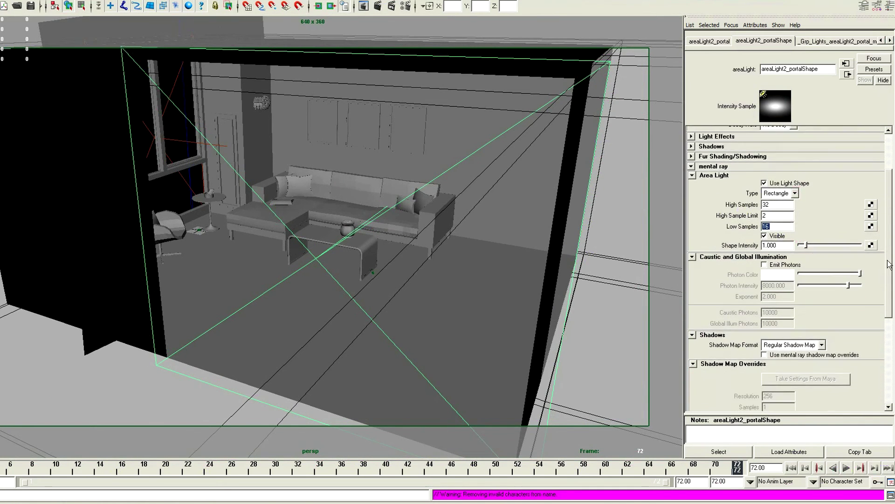
Attach a Mia_portal_light shader to the area light with Intensity Multiplier 20 and custom environment on.
left_click(871, 364)
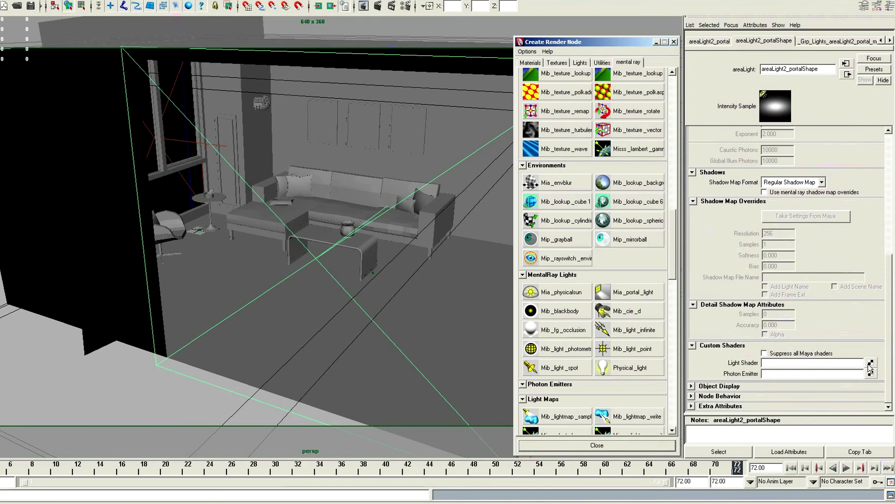
left_click(633, 292)
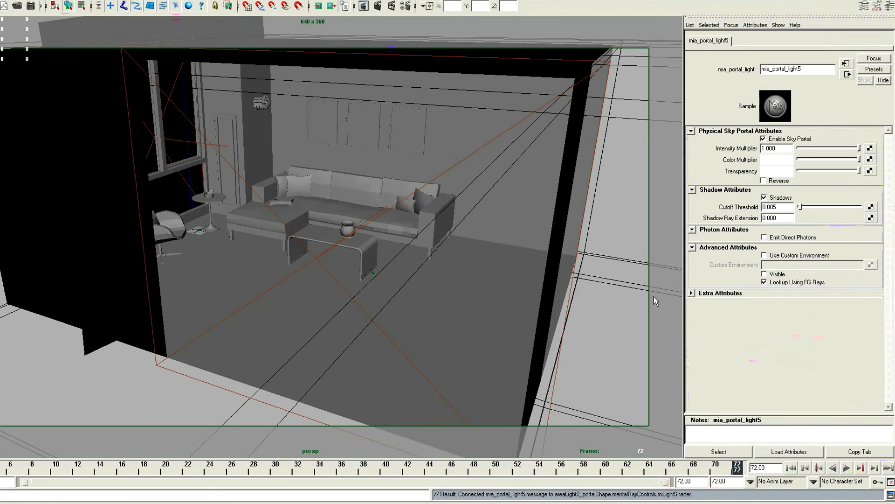
double_click(780, 148)
type("20")
left_click(799, 256)
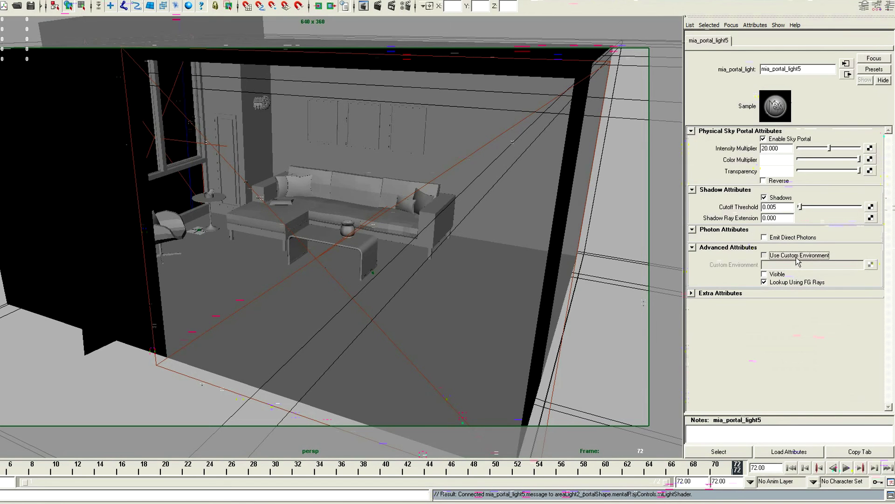
Map the custom environment to a Mib_blackbody at Temperature 5500.
left_click(871, 265)
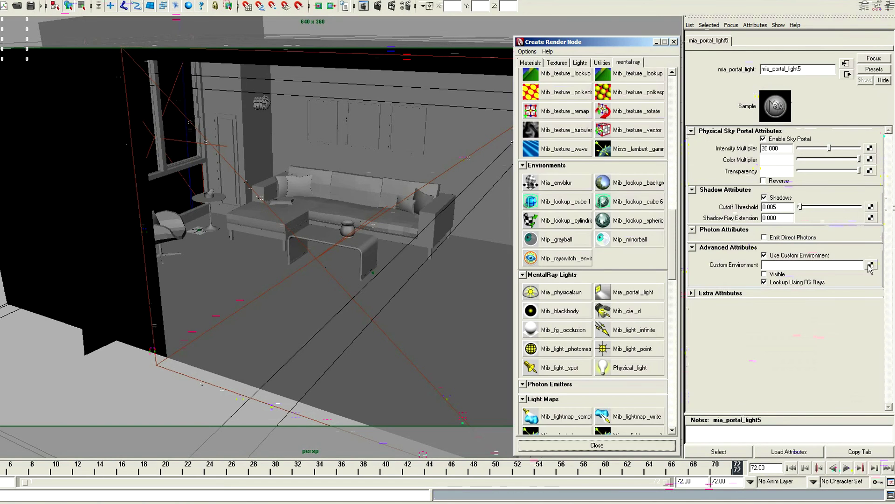
left_click(587, 310)
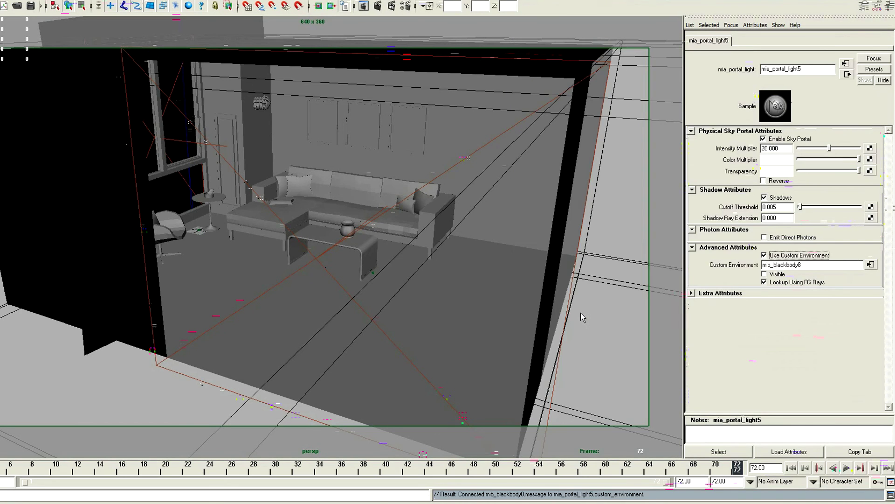
left_click(791, 142)
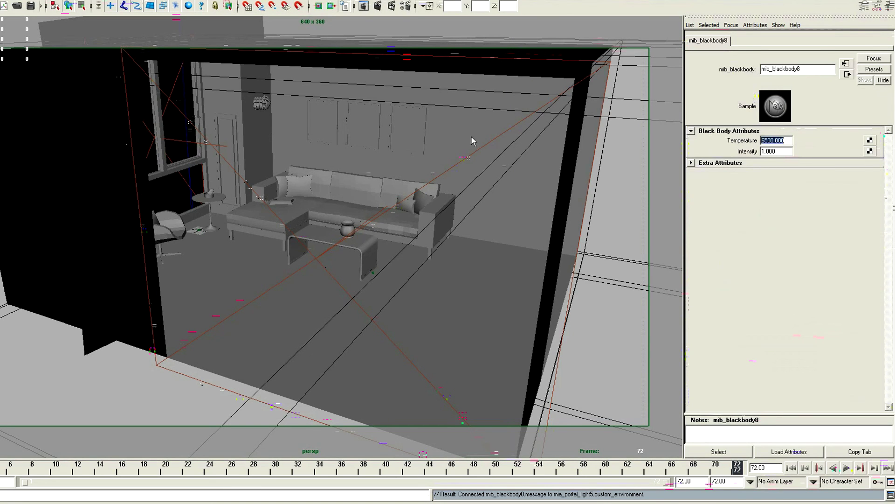
type("5500")
key("Return")
key("space")
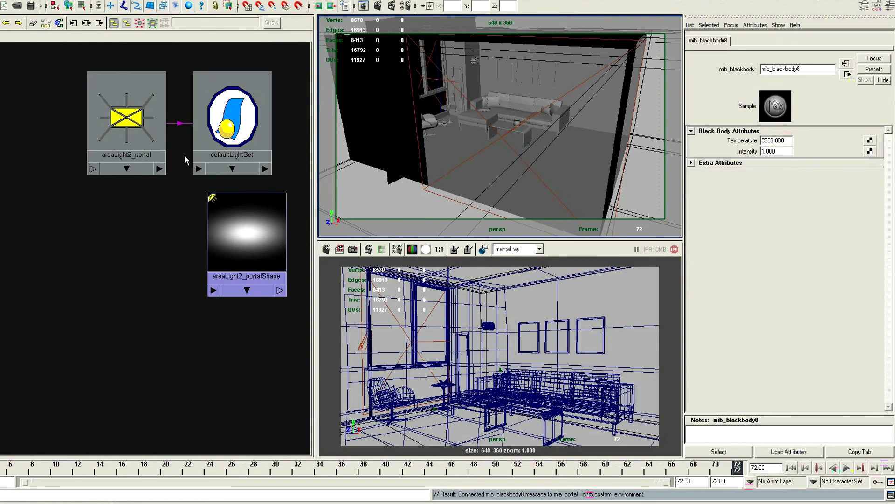
Select areaLight2_portalShape, orbit the persp view, and inspect the mia_portal_light5 shader settings.
left_click(236, 226)
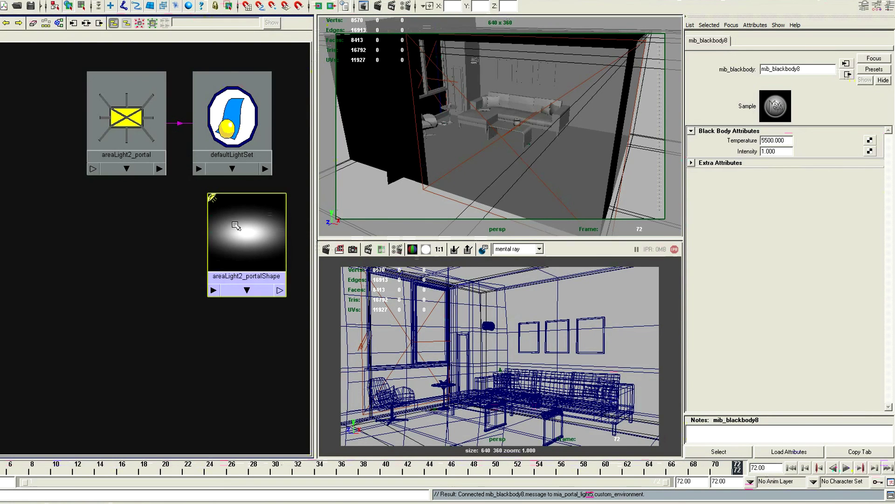
left_click(86, 23)
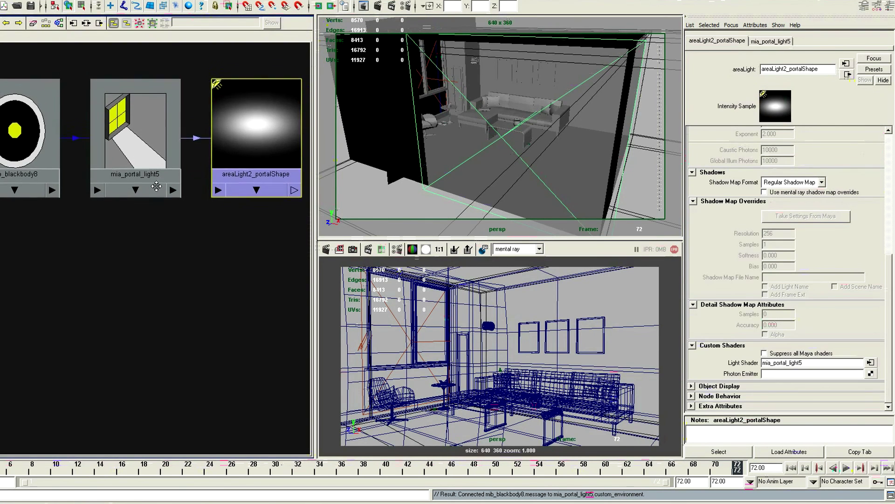
left_click_drag(406, 178, 463, 196, "alt")
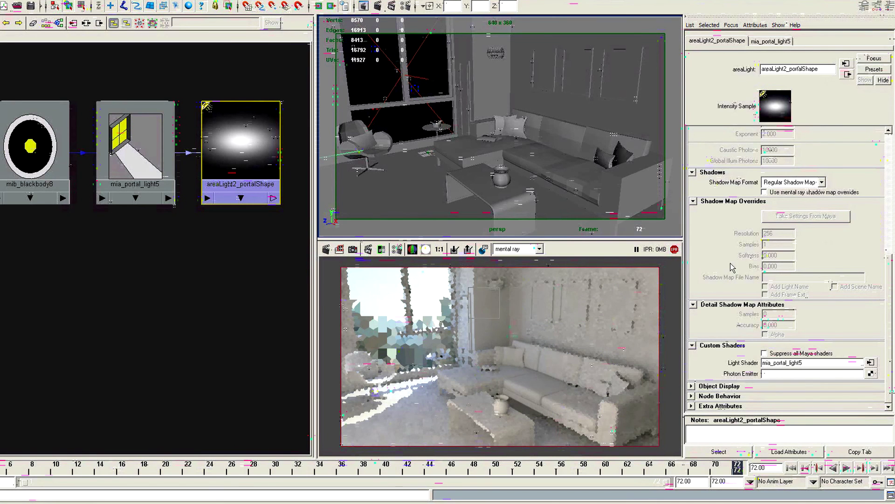
left_click(870, 363)
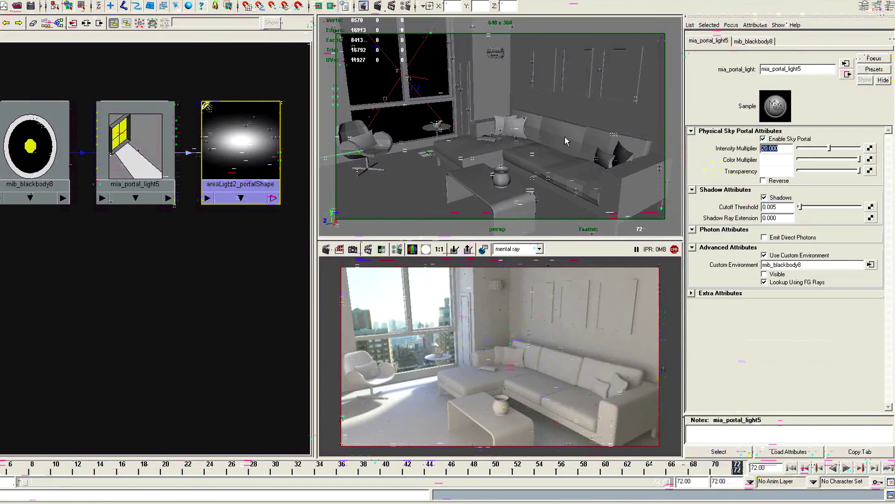